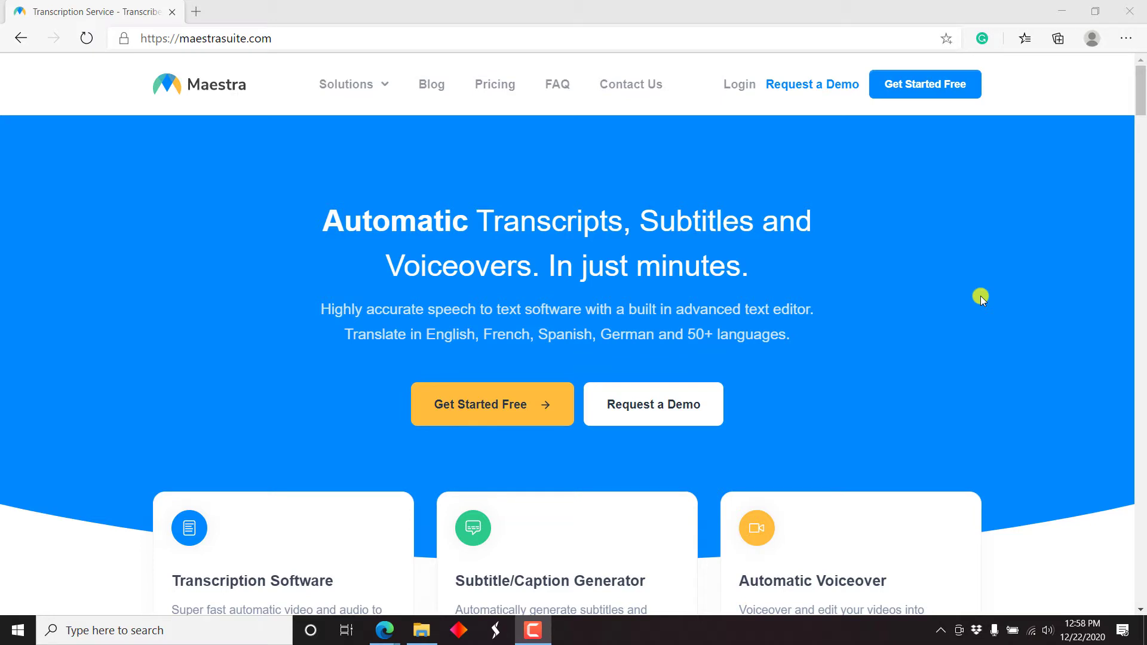
- Scroll through the homepage's feature and accessibility sections to the $29, $49 and $99 monthly plans
click(1142, 101)
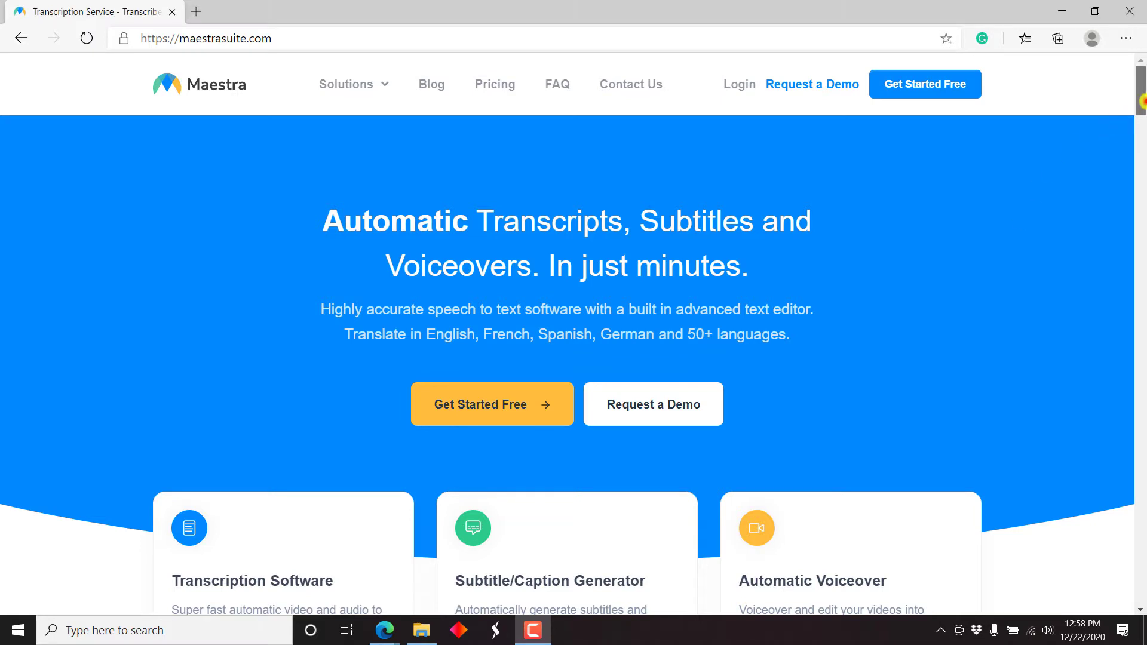
scroll(1143, 102, down, 5)
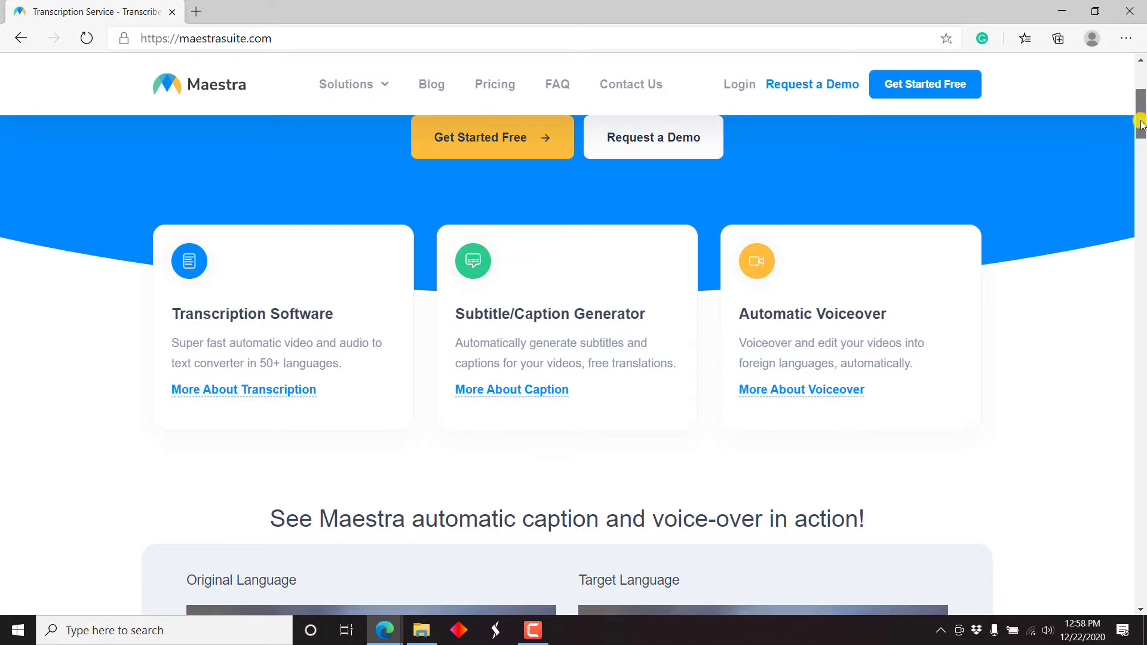
drag(1141, 124, 1141, 197)
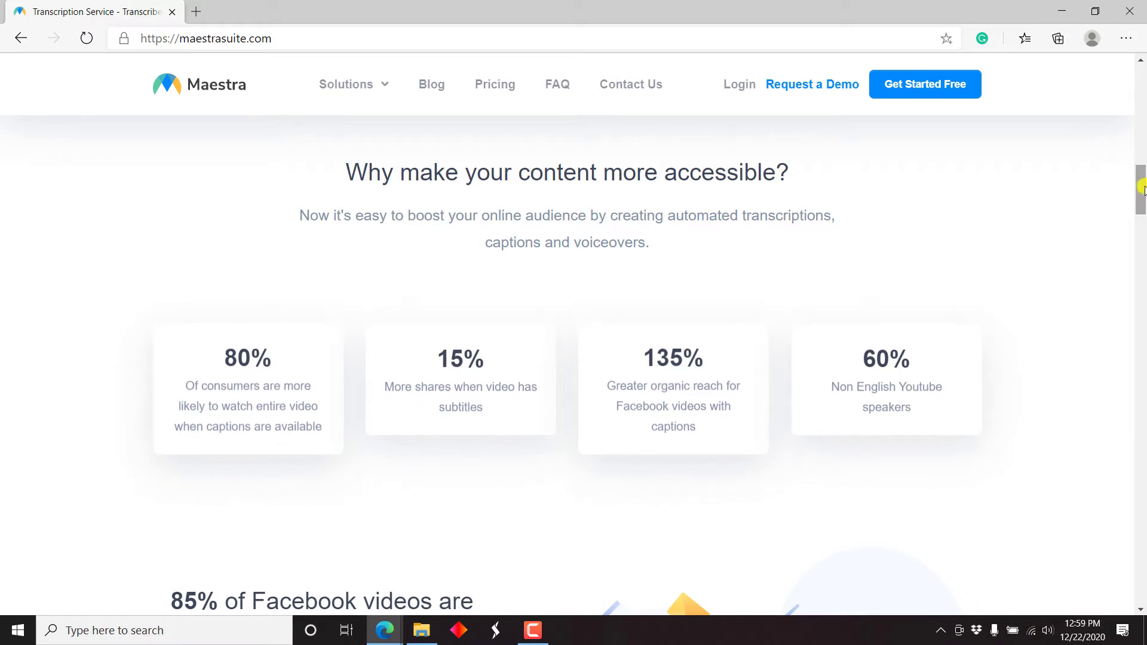
drag(1141, 180, 1142, 204)
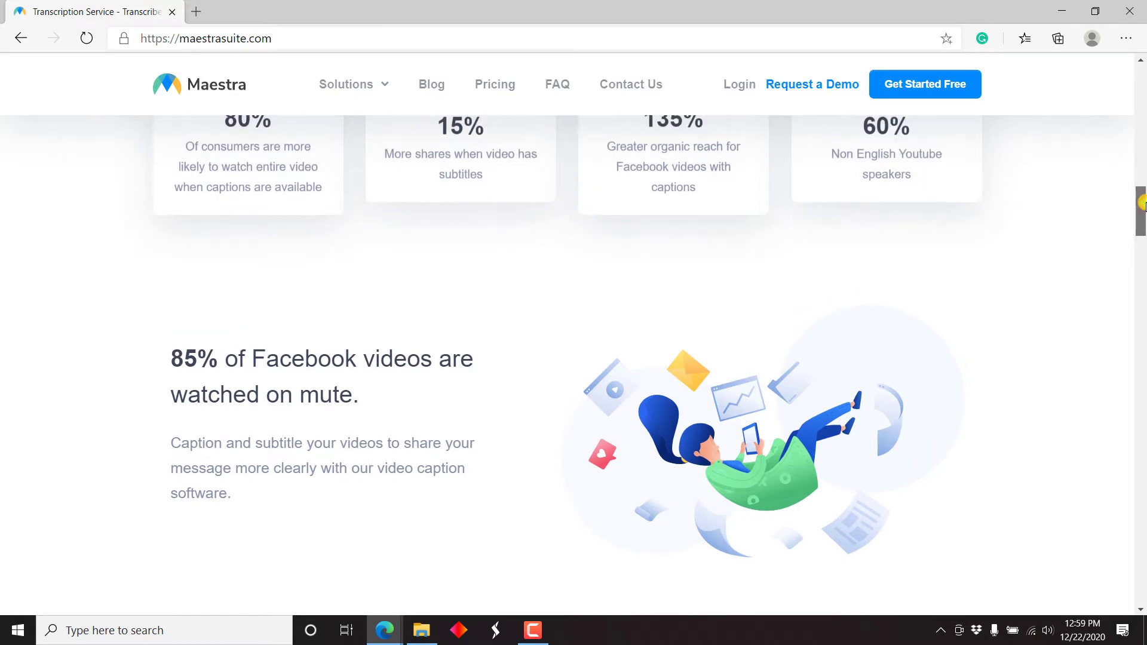
drag(1142, 205, 1142, 84)
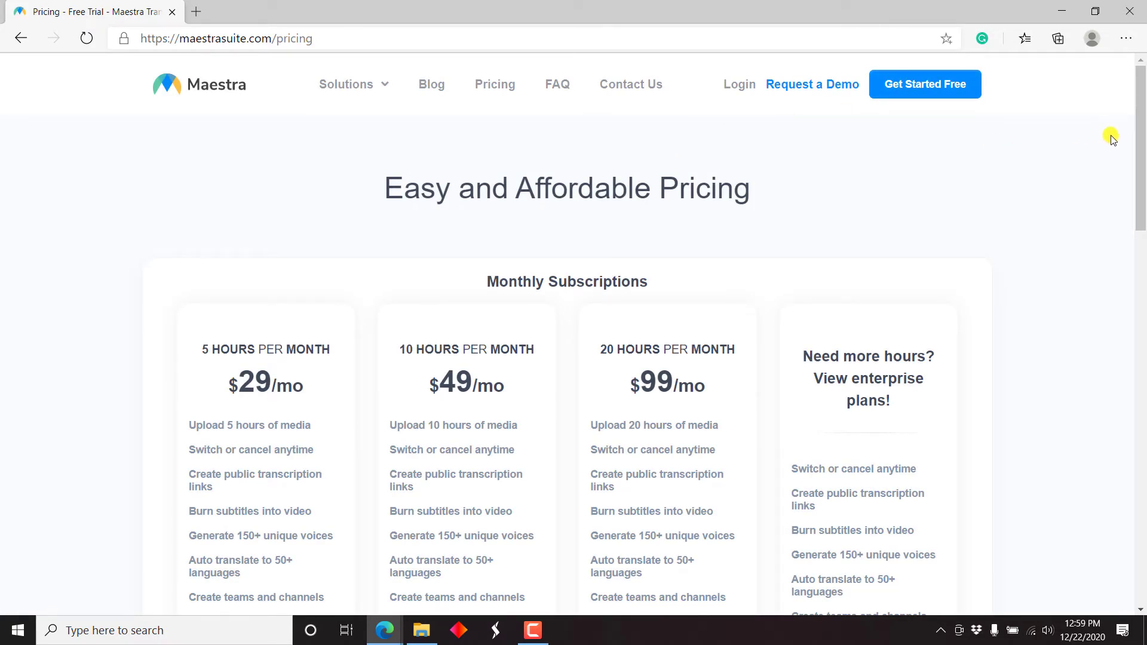
- Expand Pay As You Go pricing and set its hours slider to about 12 hours
drag(1143, 132, 1142, 164)
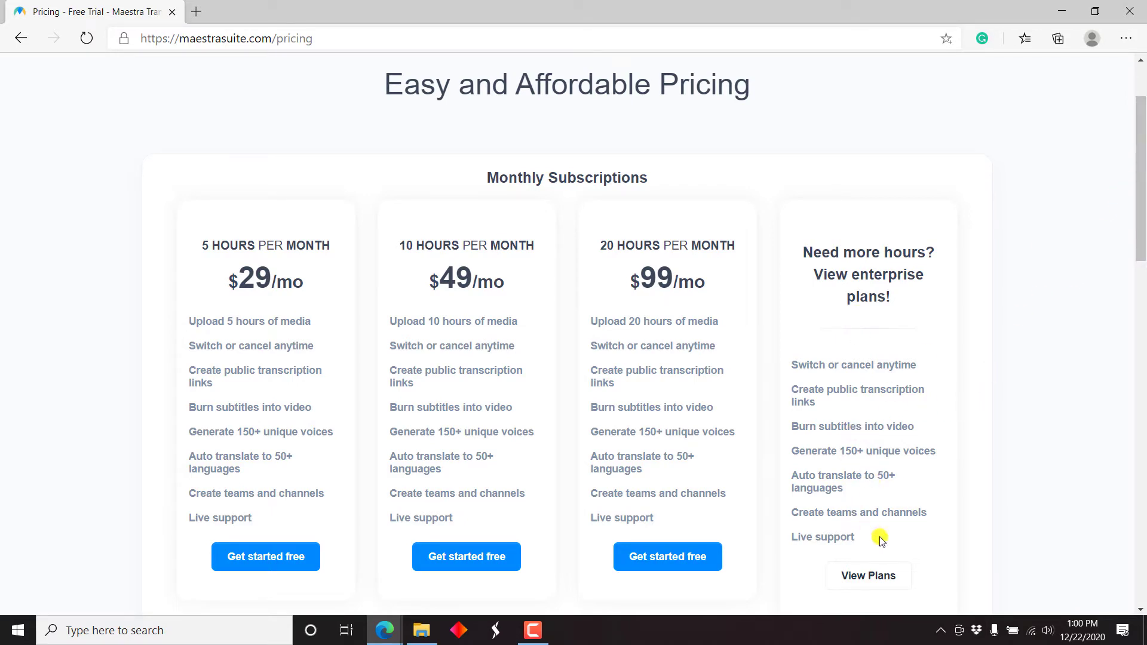
click(1144, 166)
drag(1143, 166, 1143, 268)
click(870, 375)
drag(1137, 254, 1143, 303)
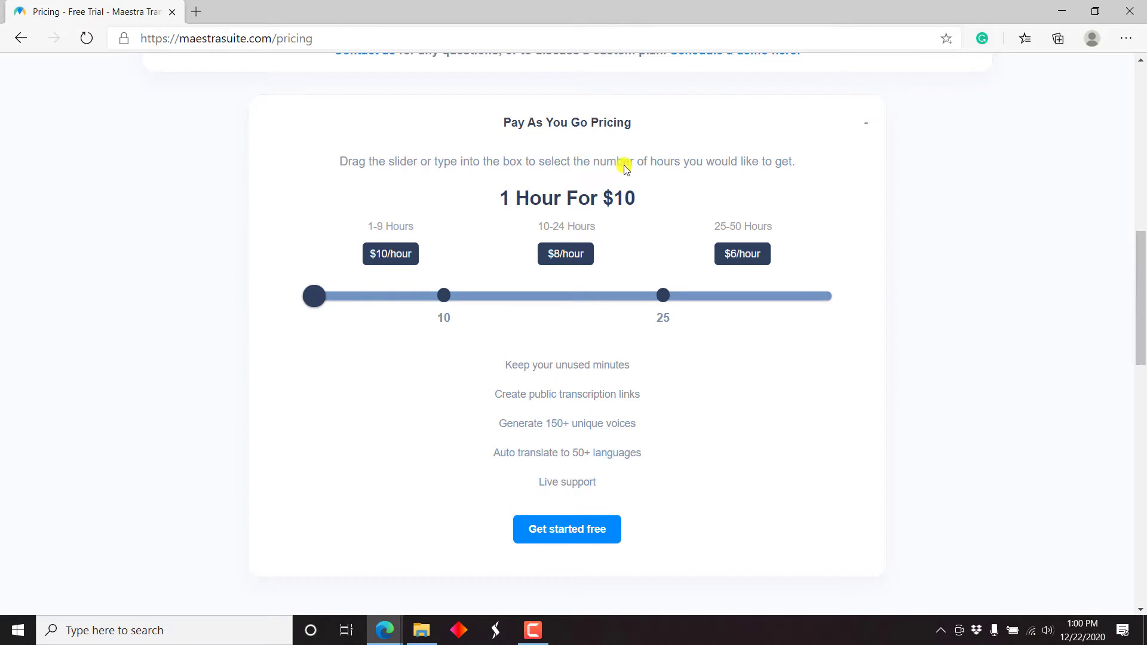
drag(315, 295, 253, 325)
- Register a free account with an email and password, accept Maestra emails, and save the password
click(1139, 162)
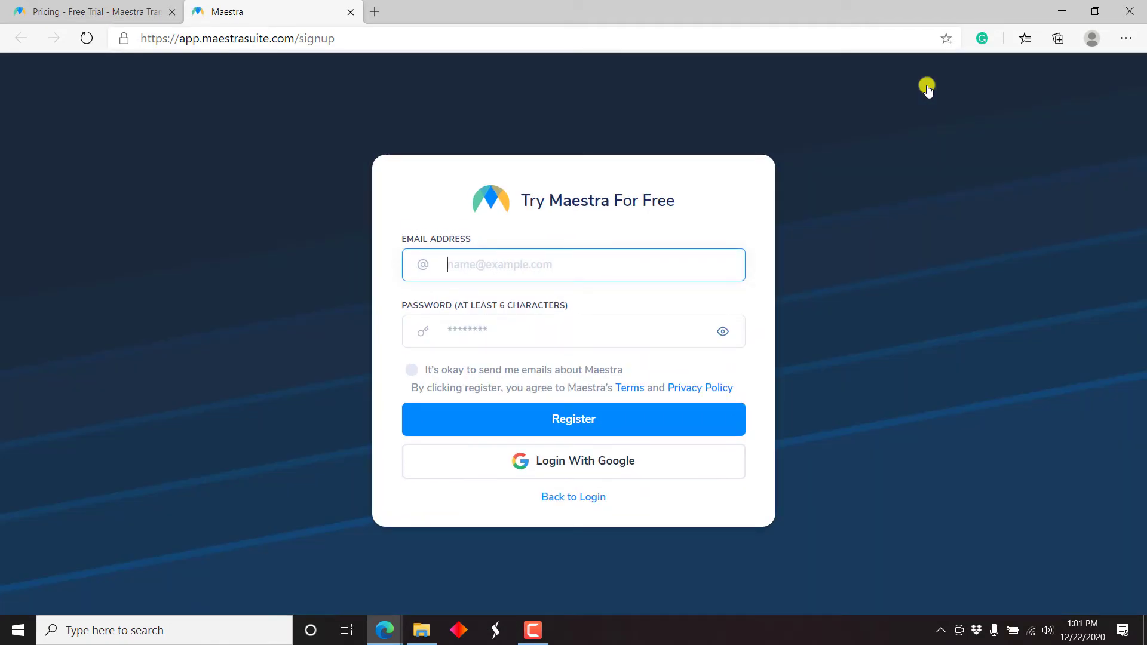
text(dsd)
key(Tab)
text(xxxxxxxxxxxx)
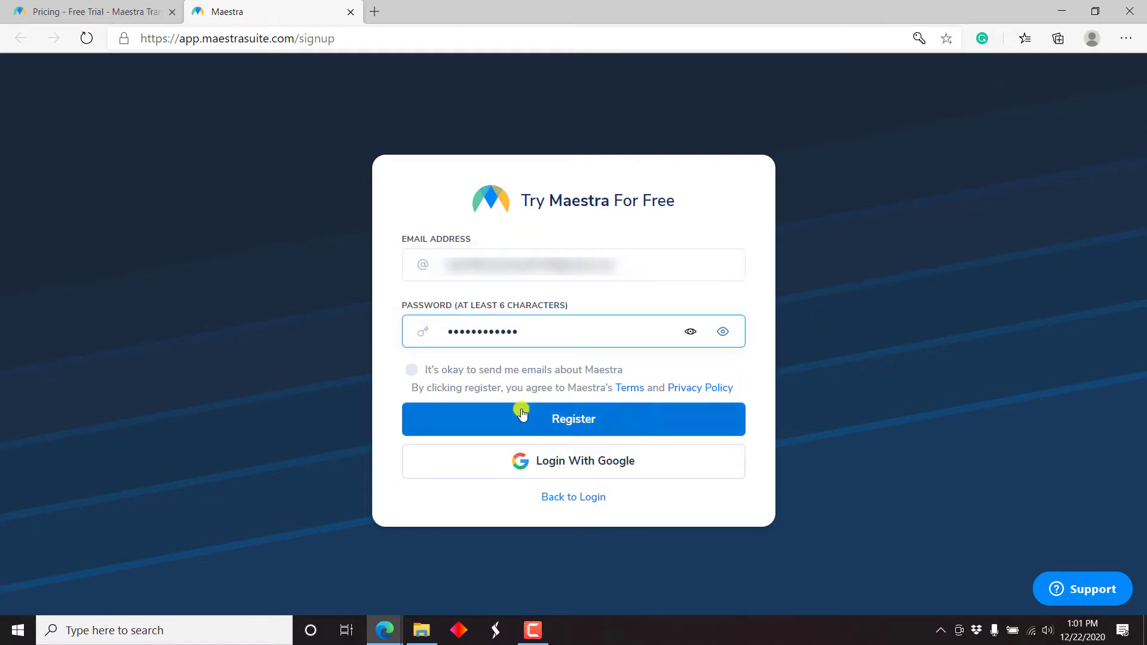
click(414, 373)
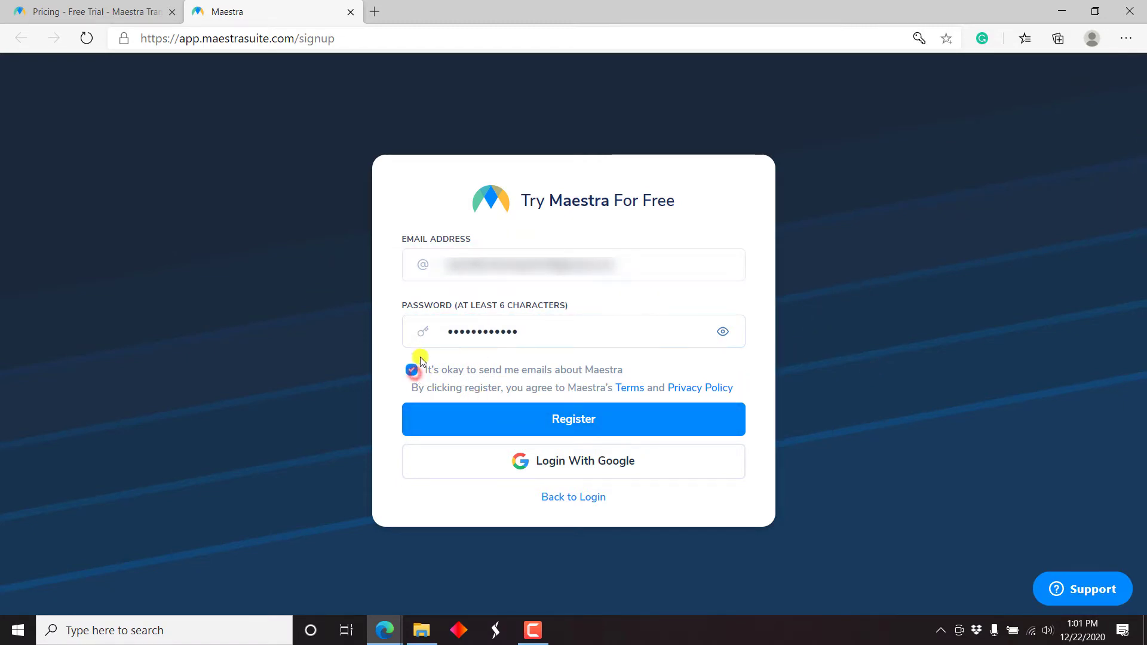
click(596, 420)
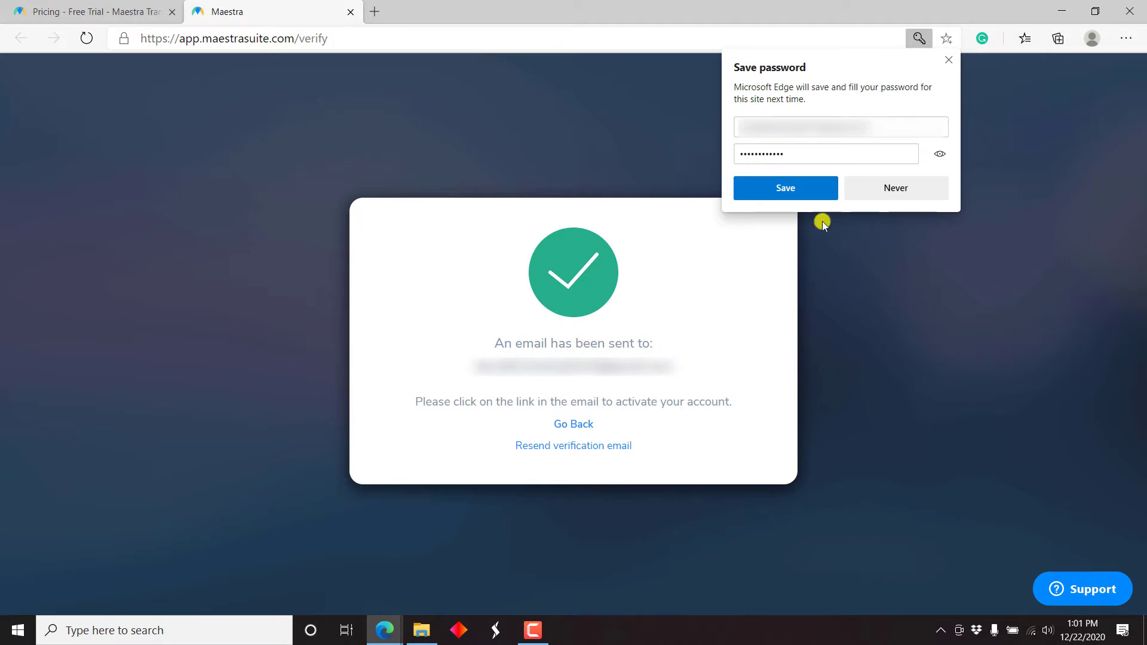
click(817, 192)
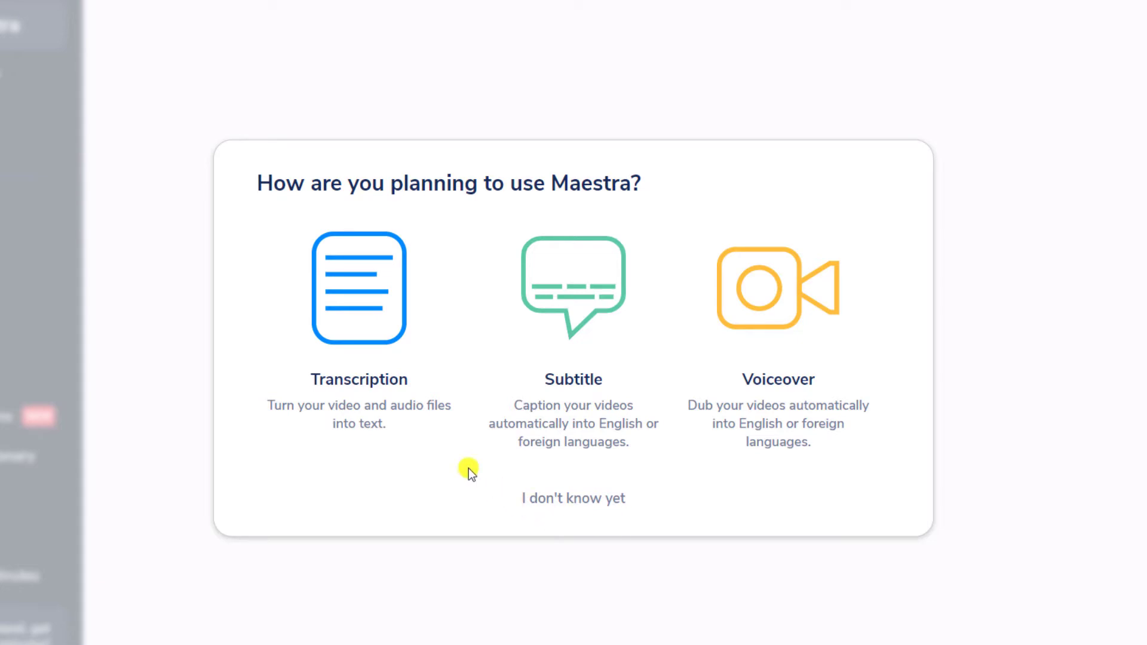
- Choose Transcription as the way you plan to use Maestra
click(366, 297)
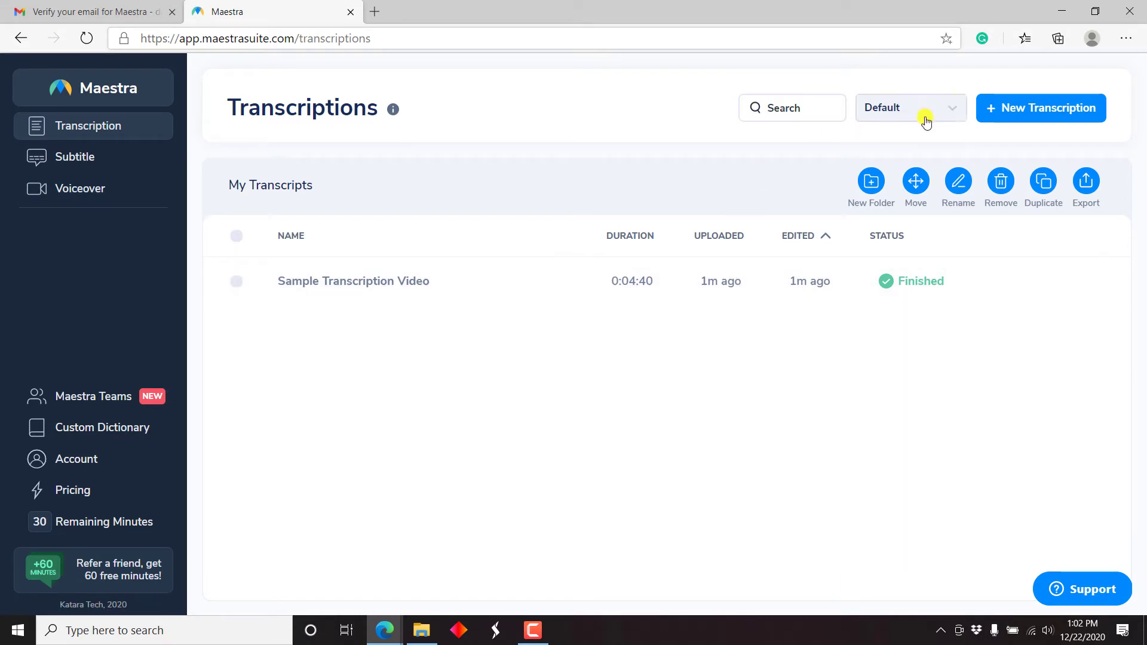
- Upload Slide 1 Narrator.mp3 for transcription, keep English as the audio language, and submit it
click(1027, 113)
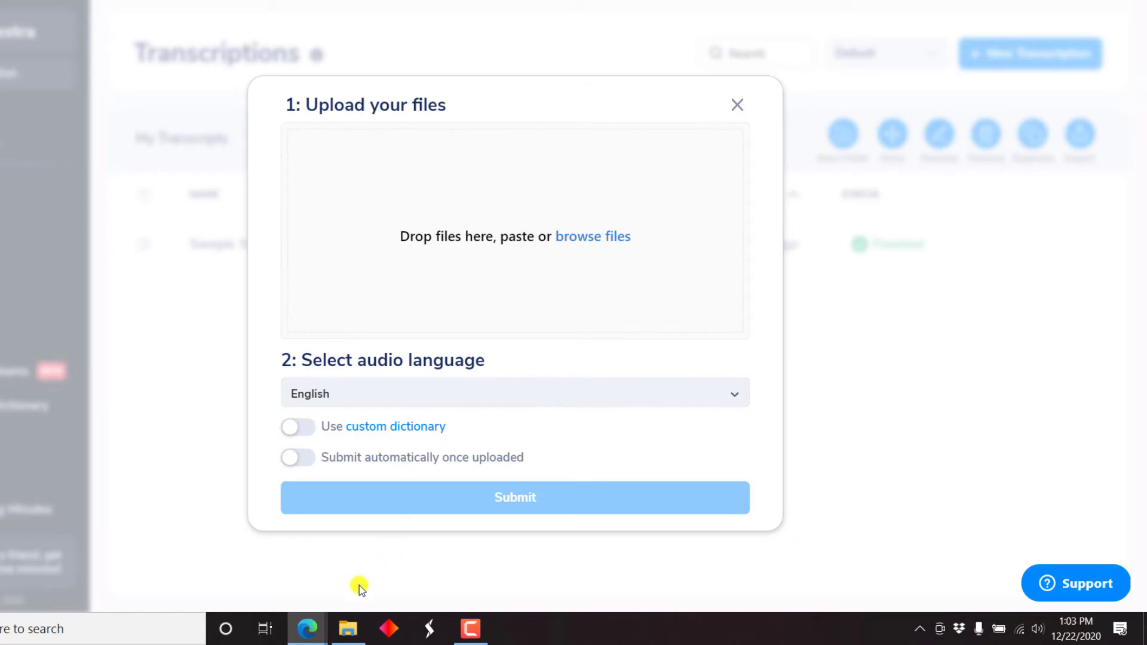
click(348, 629)
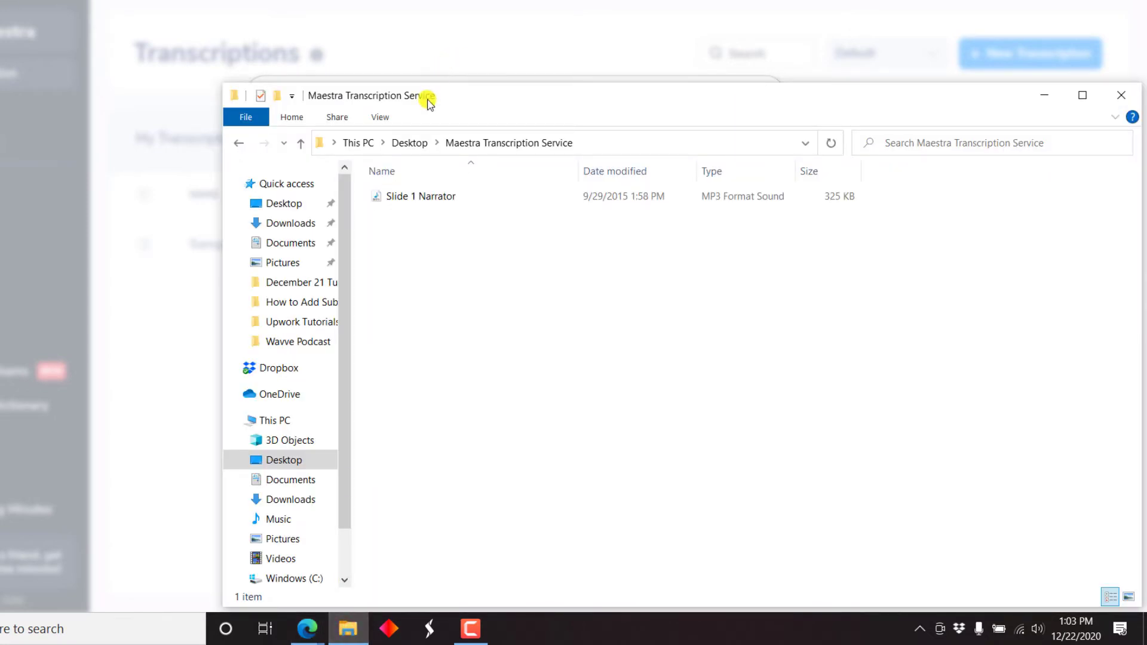
drag(430, 102, 925, 117)
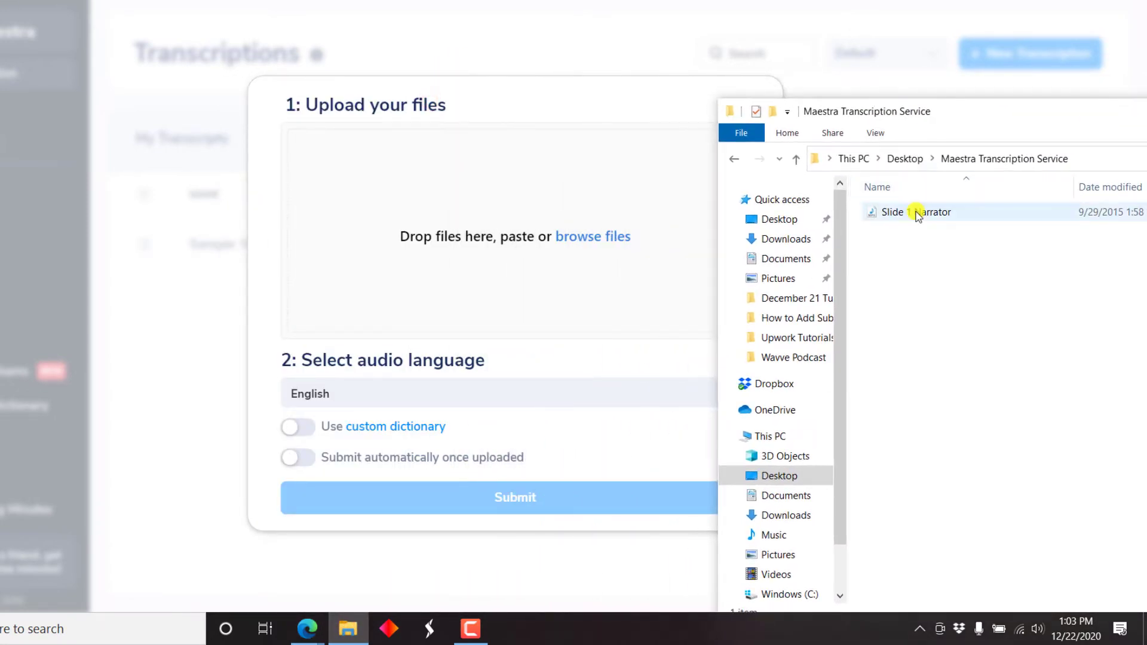
drag(917, 214, 428, 272)
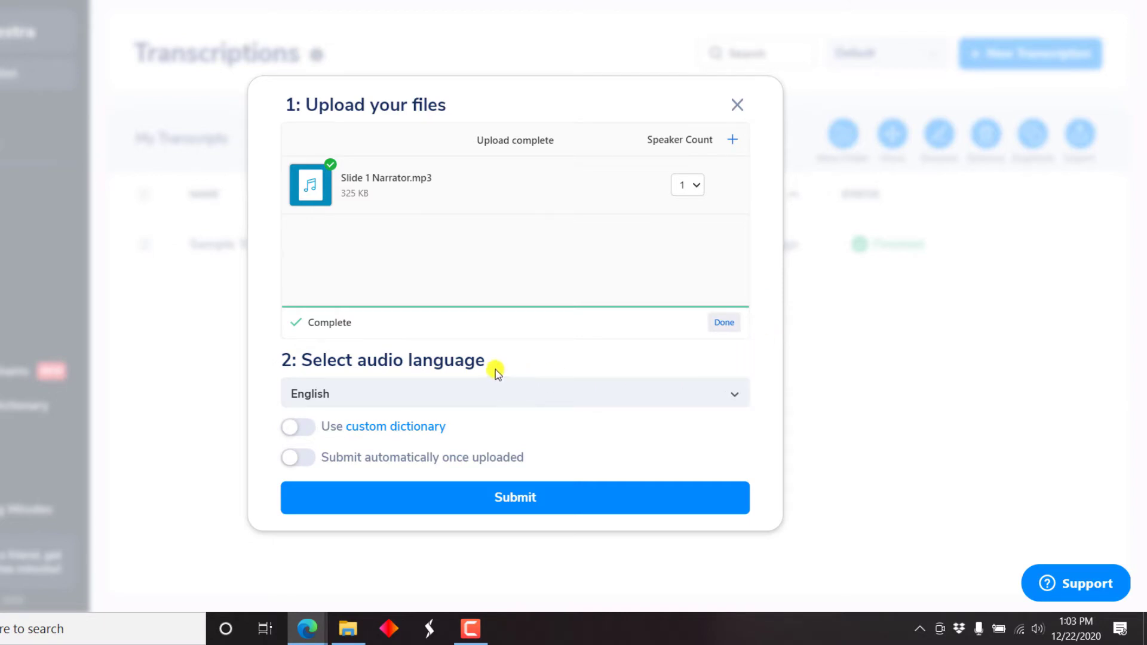
click(734, 395)
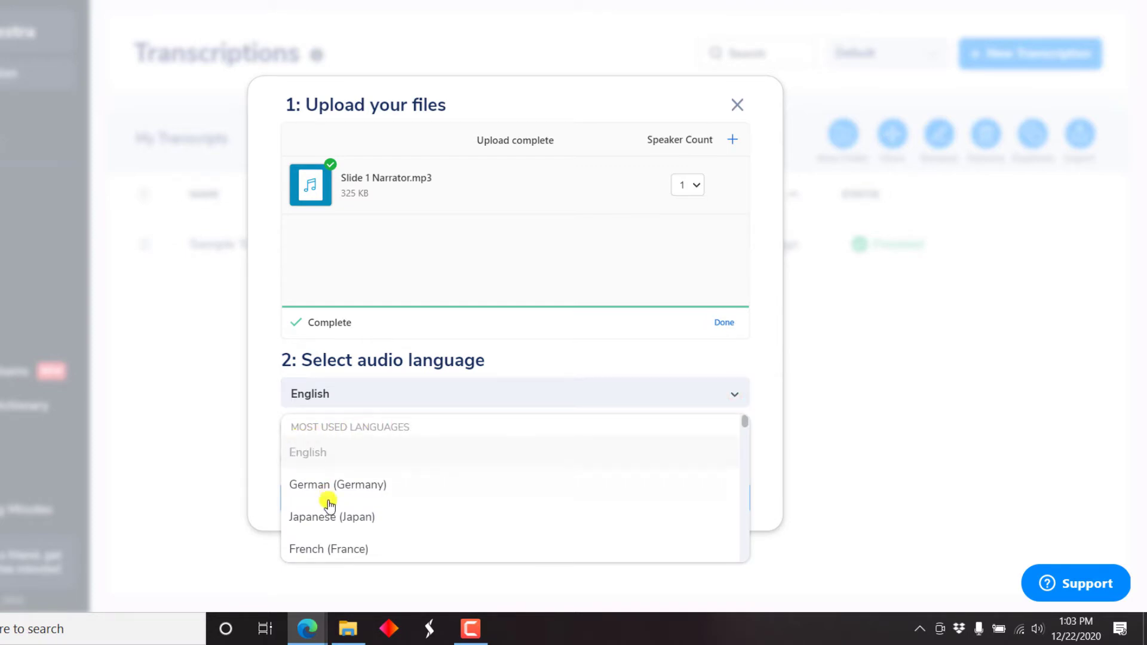
drag(746, 422, 737, 500)
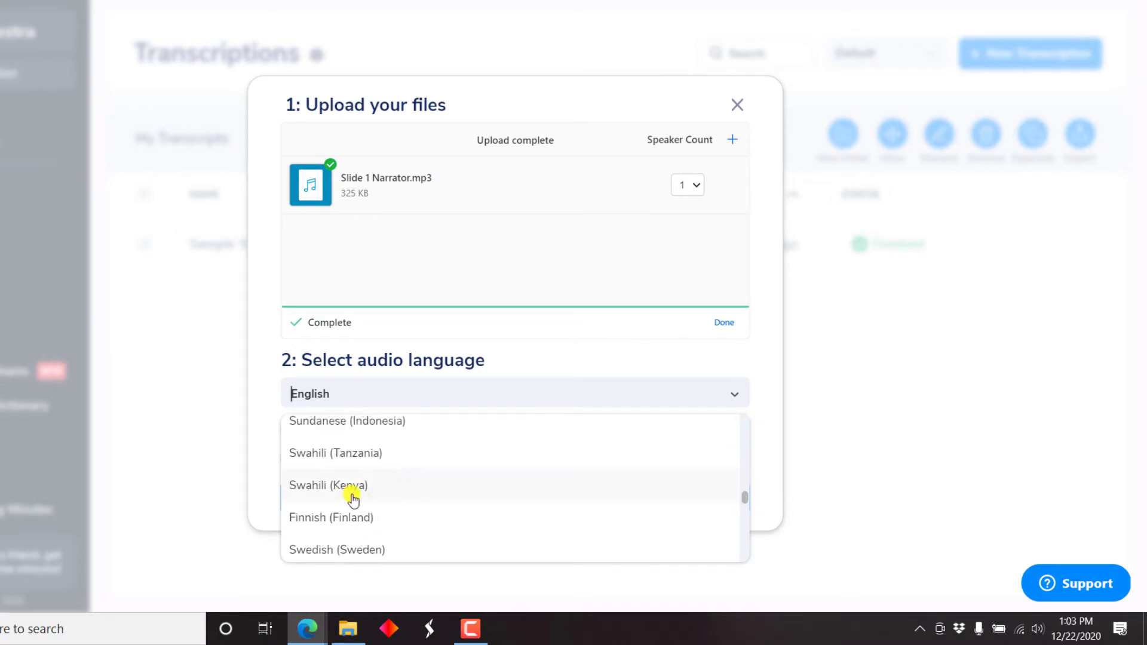
click(769, 380)
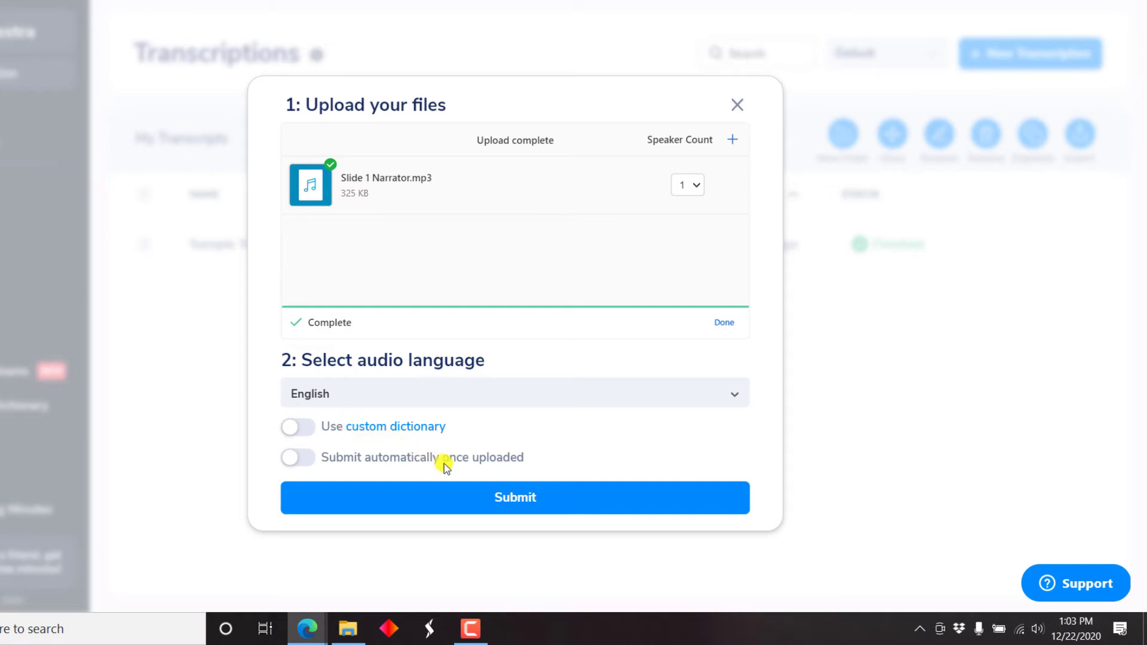
click(495, 488)
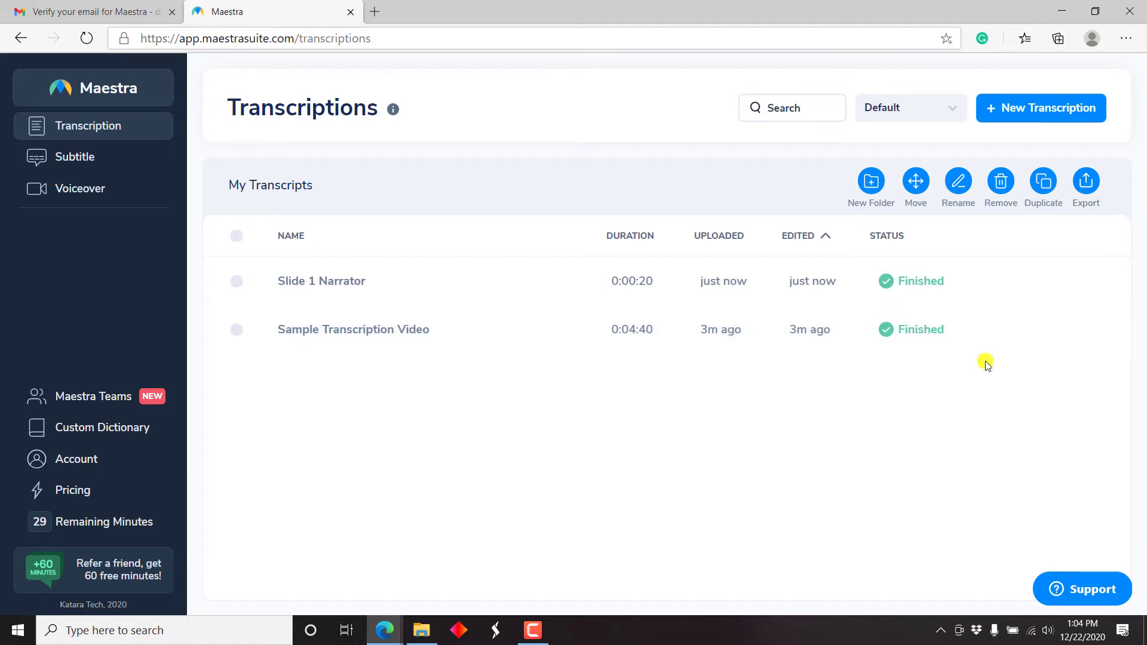
- Open the Slide 1 Narrator transcript, play it back, and correct the lesson number to '4A'
click(839, 286)
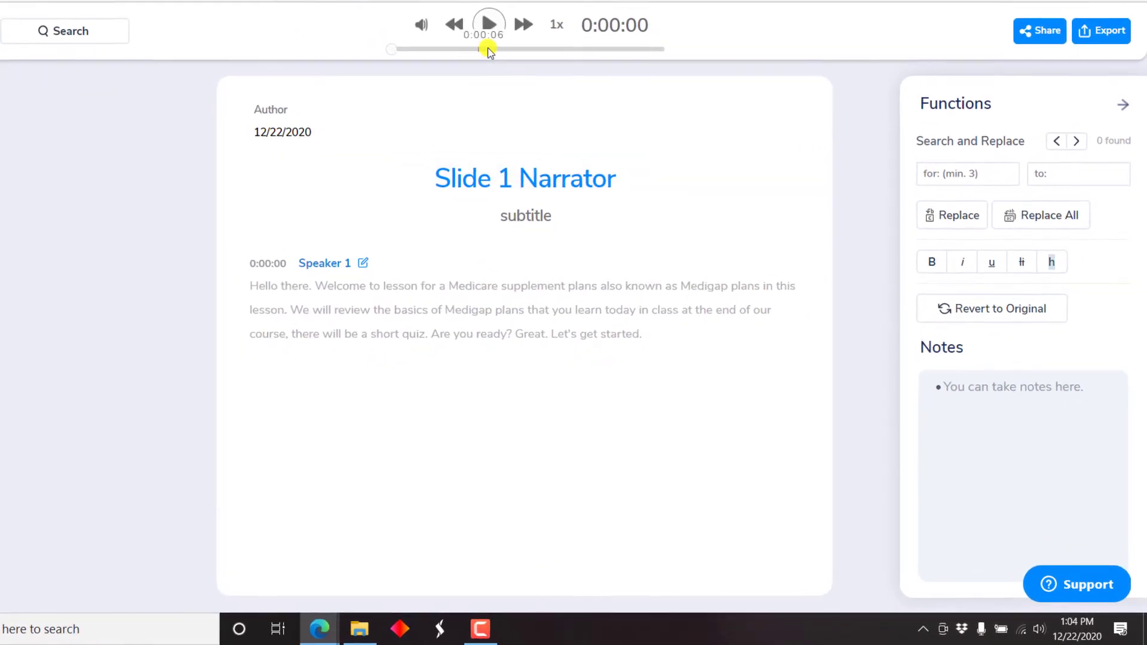
click(489, 29)
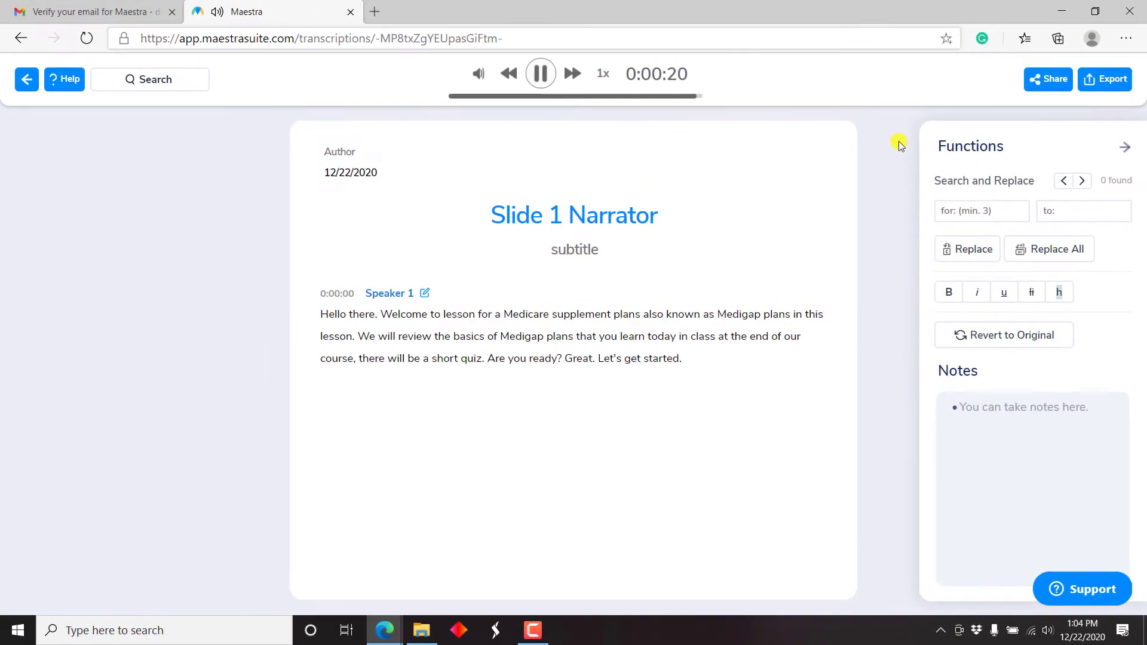
click(383, 315)
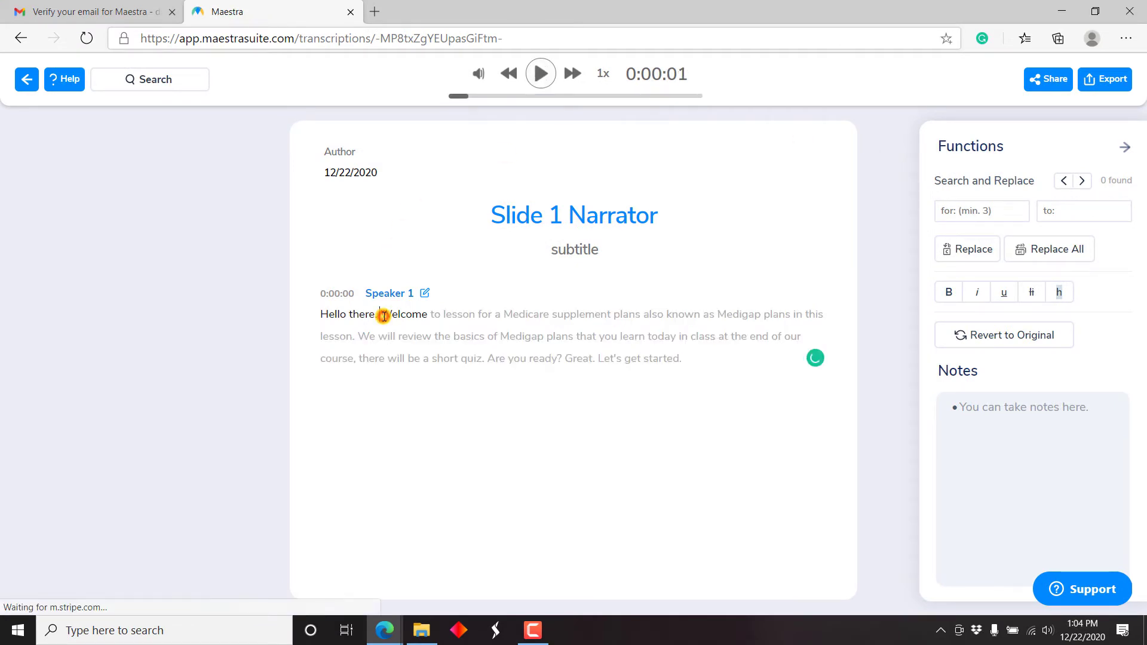
click(490, 314)
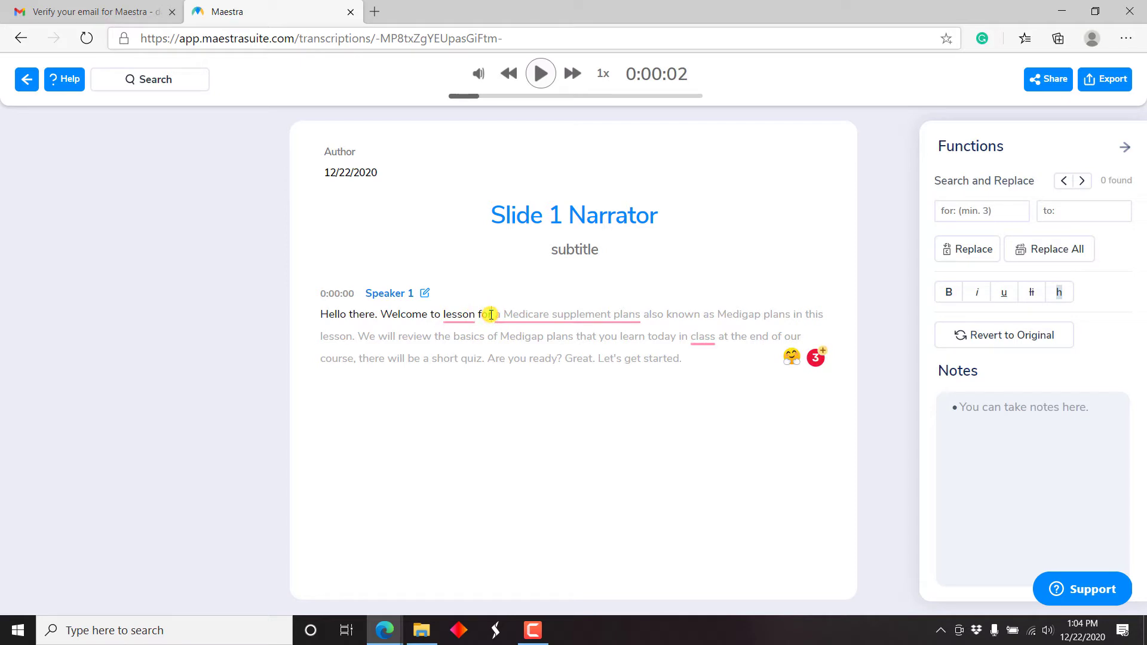
text(u)
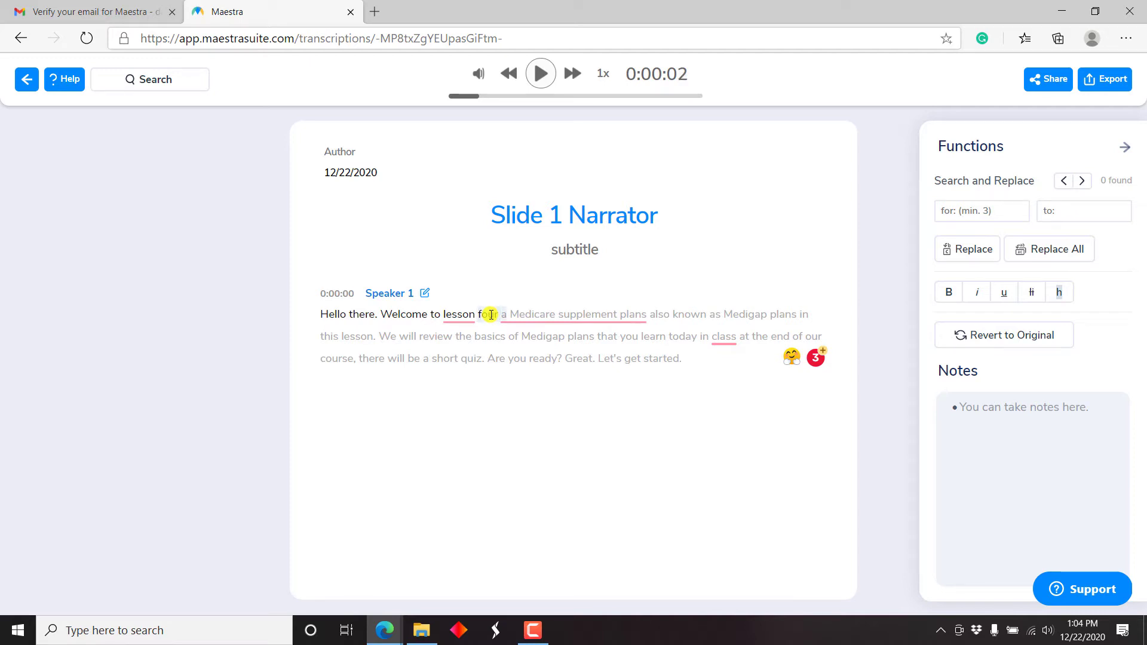
text(4)
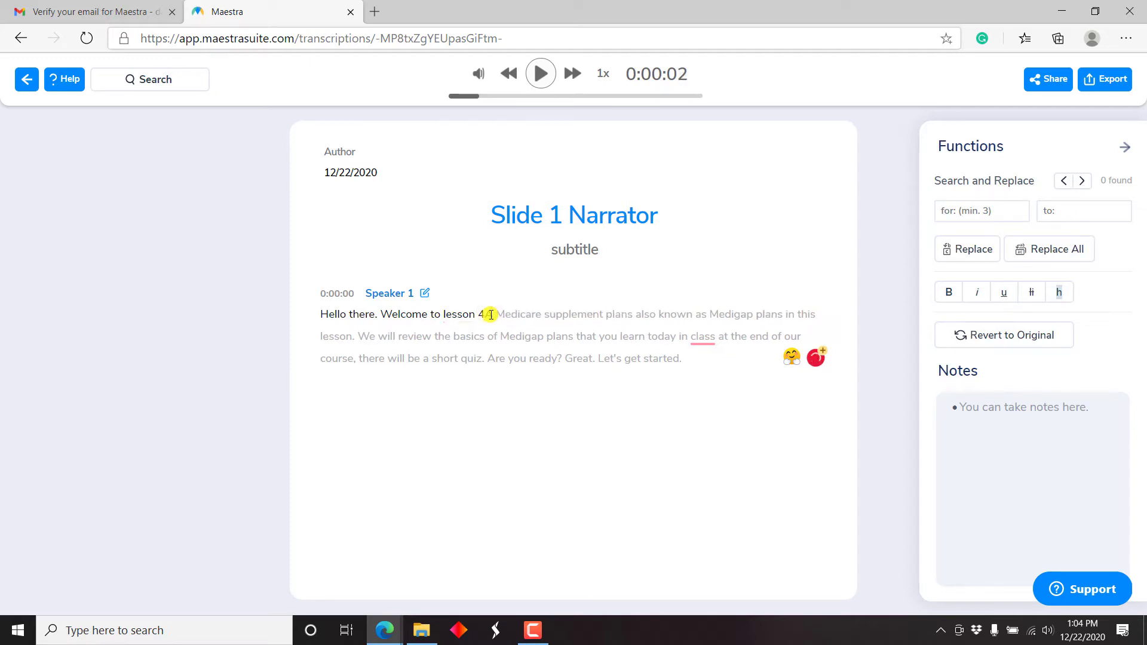
text(A)
- Fix the punctuation to read 'In this lesson, we will review' and 'in class. At the end'
click(782, 317)
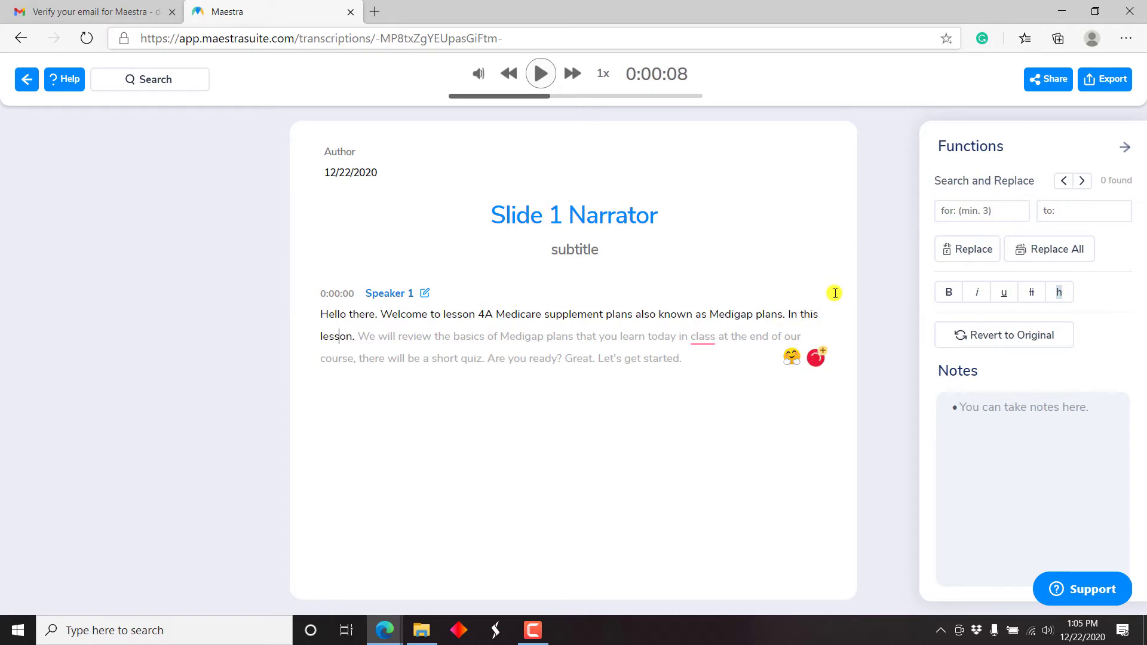
key(BackSpace)
key(Delete)
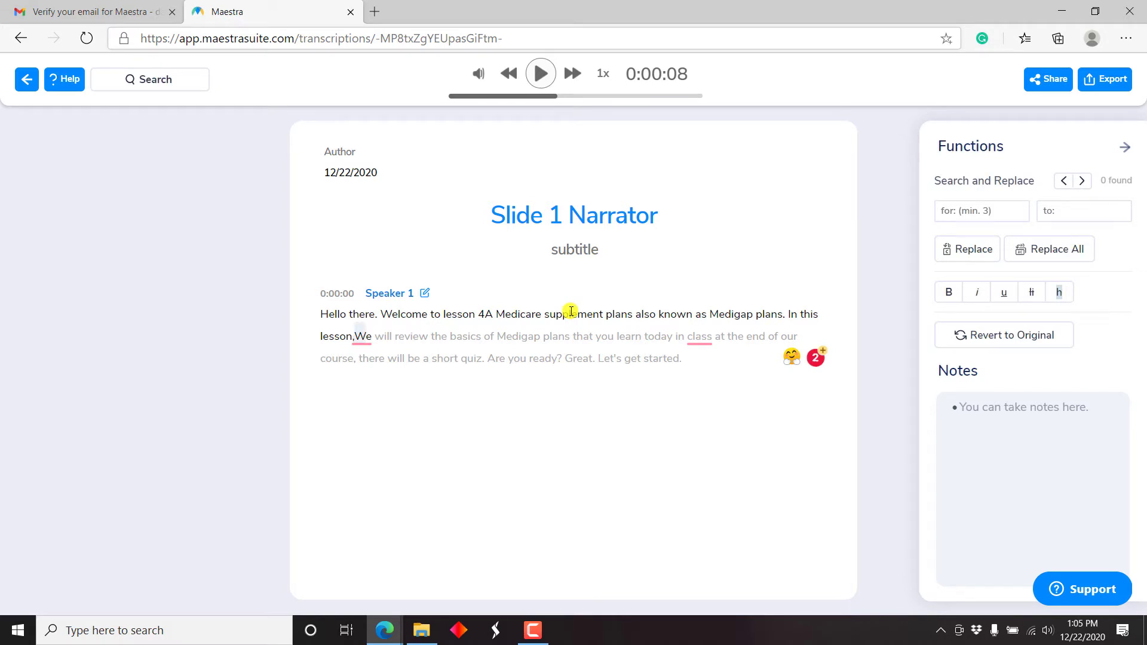
text(w)
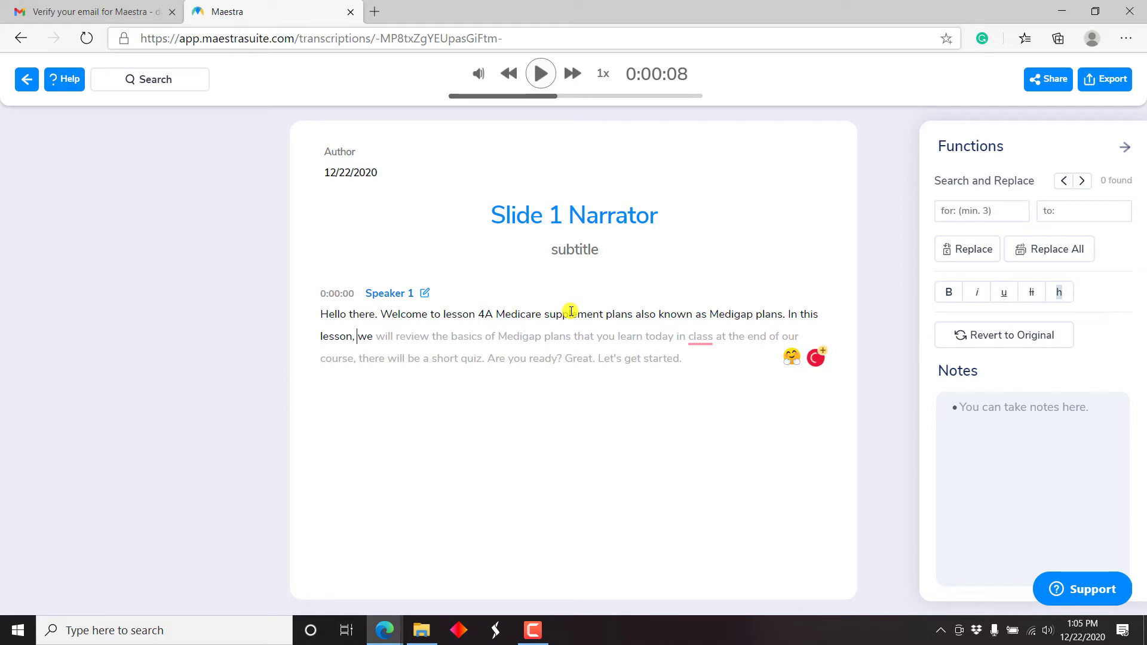
click(713, 336)
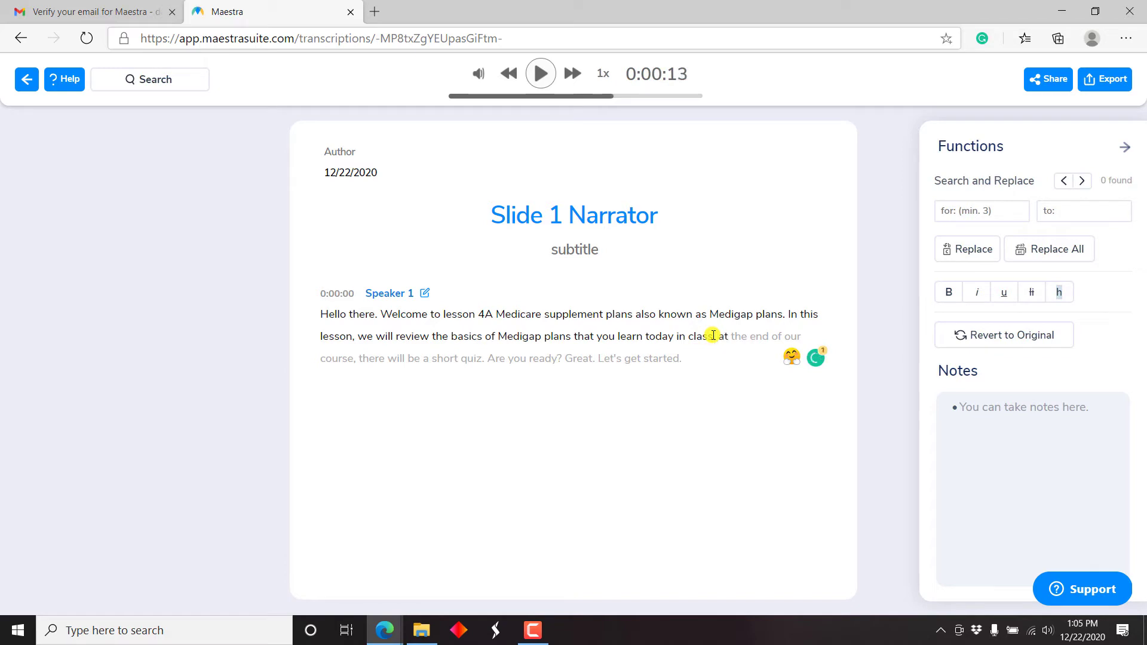
key(Delete)
text(A)
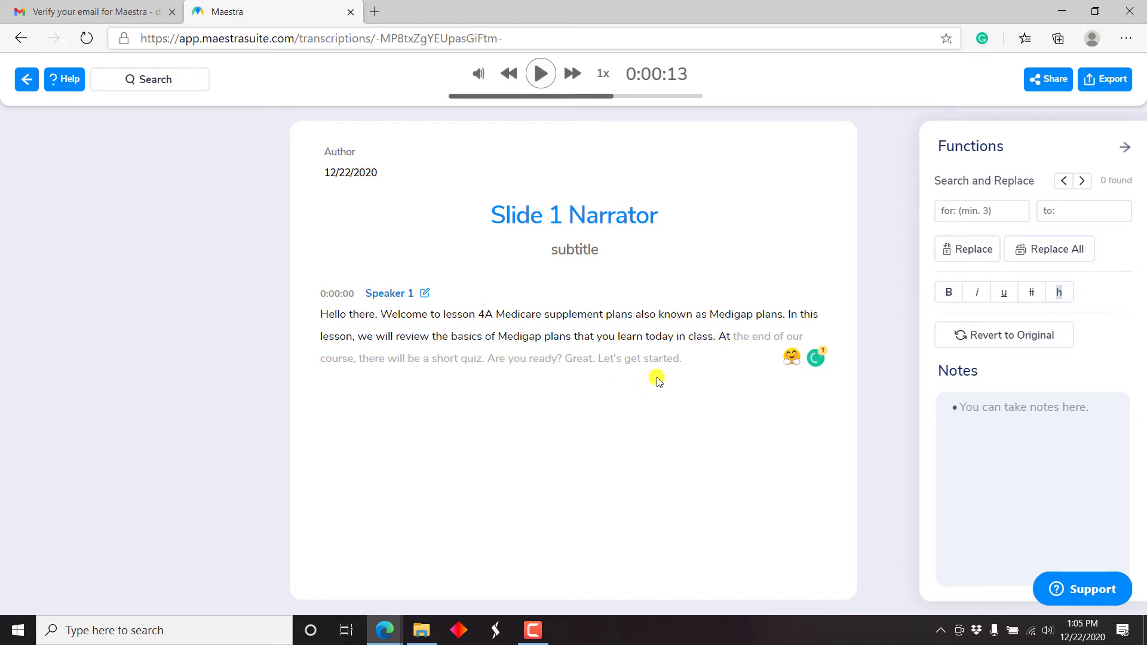
click(703, 362)
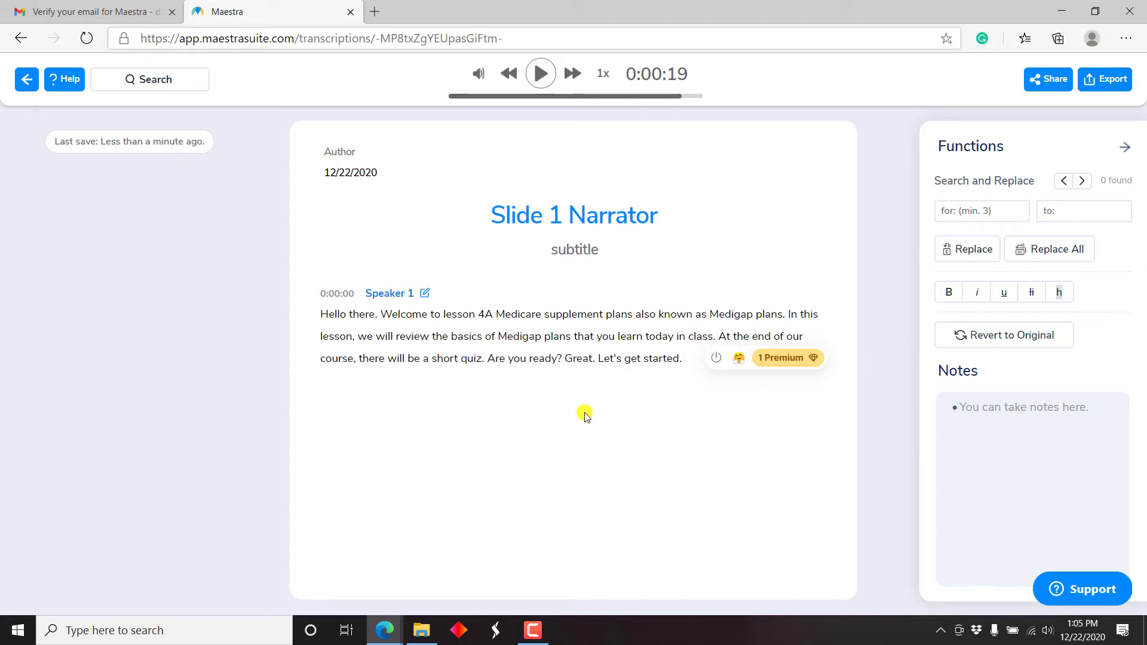
click(1054, 85)
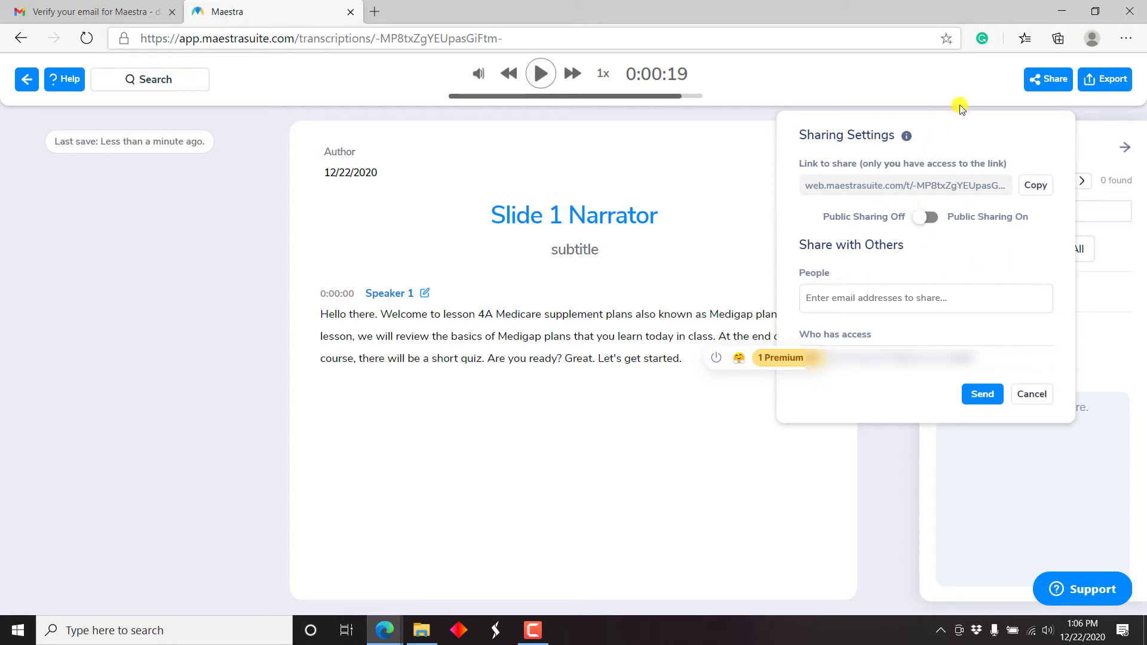
click(1049, 394)
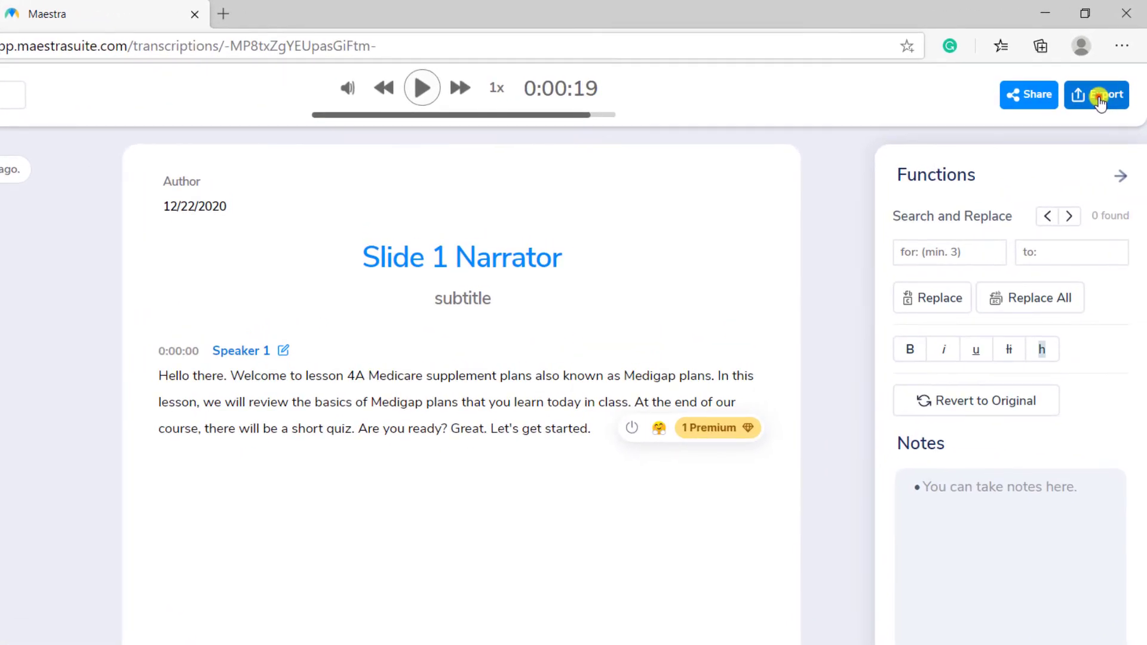
- Export the transcript as TXT with timestamps and speaker tags, then open Slide 1 Narrator.txt
click(1100, 96)
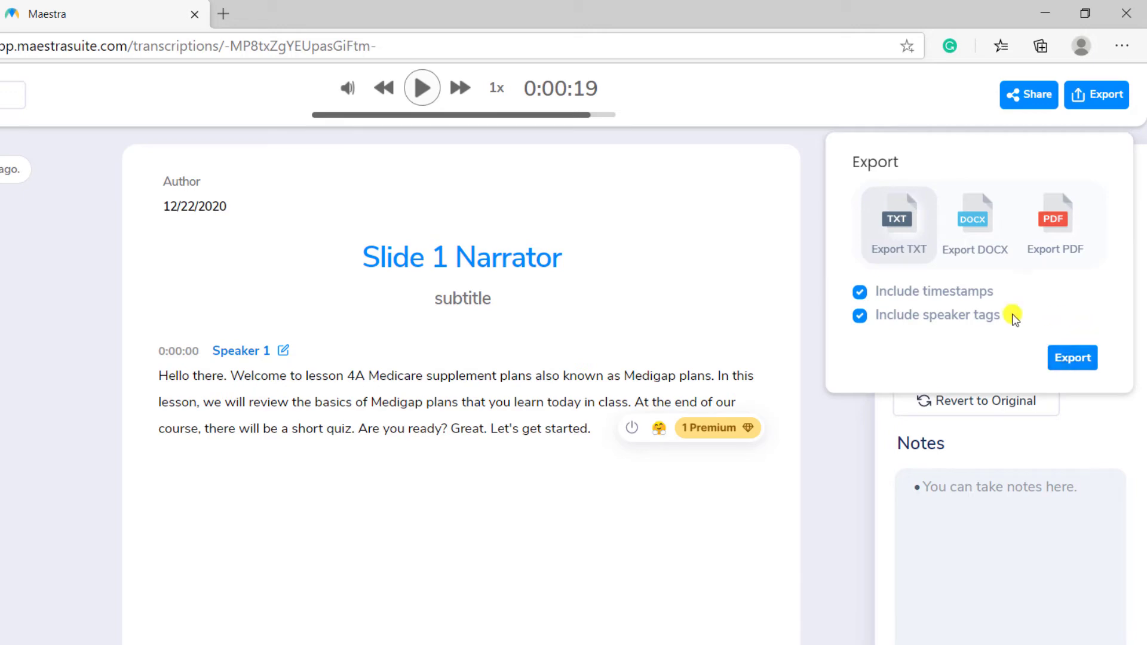
click(1079, 361)
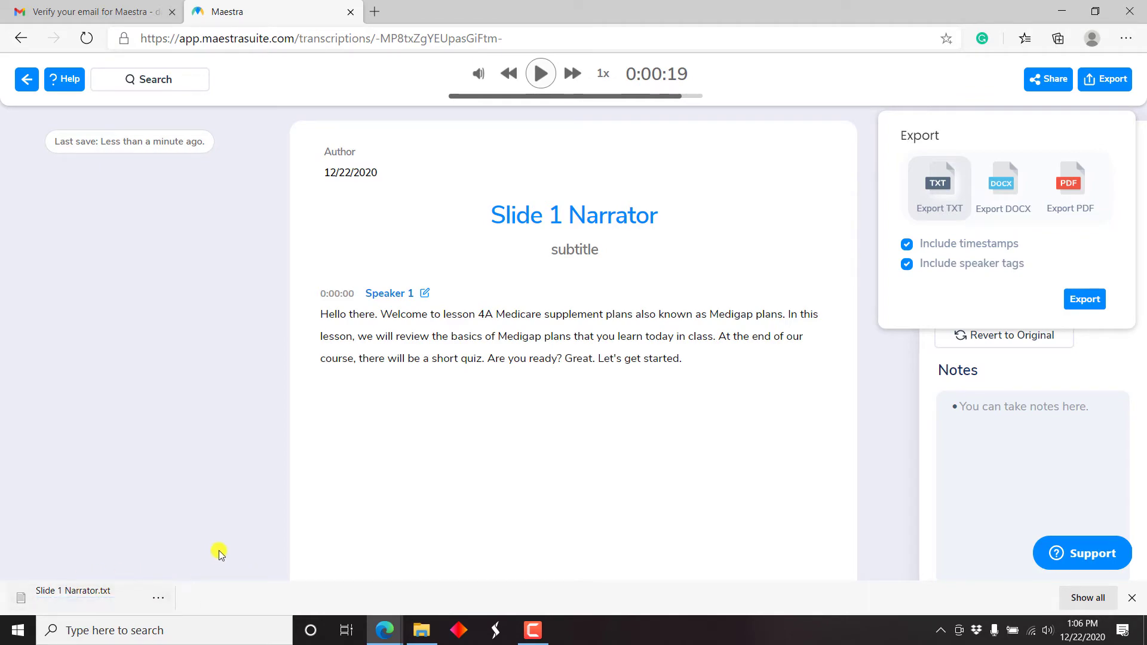
click(94, 585)
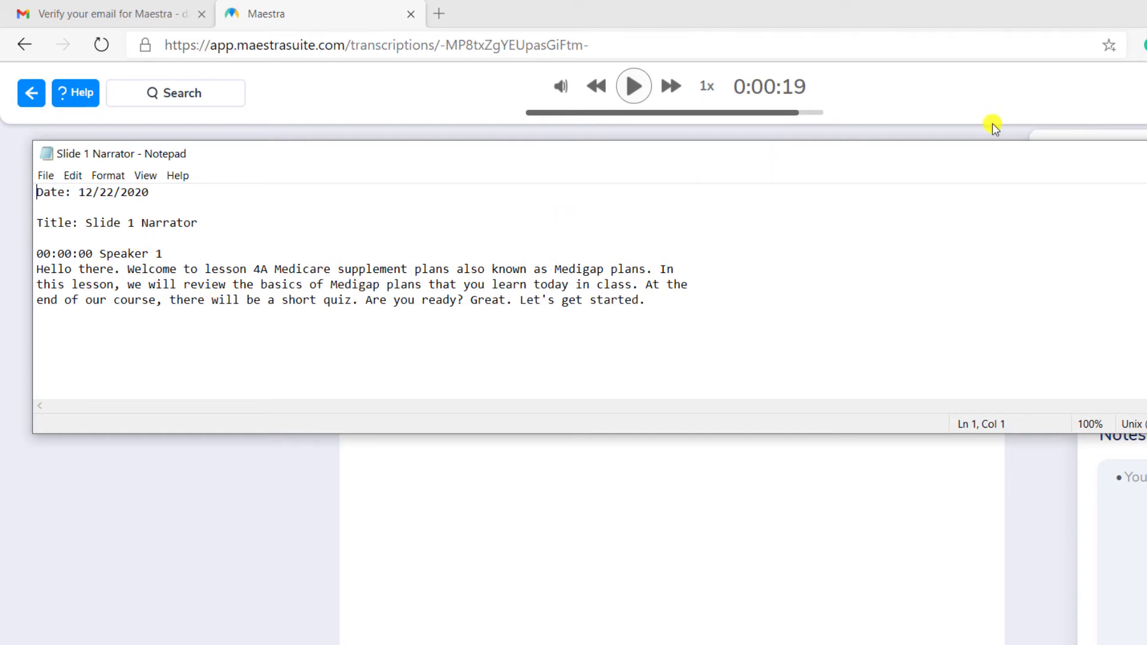
- Move Notepad lower to compare the exported text, then switch back to the browser
drag(986, 154, 980, 423)
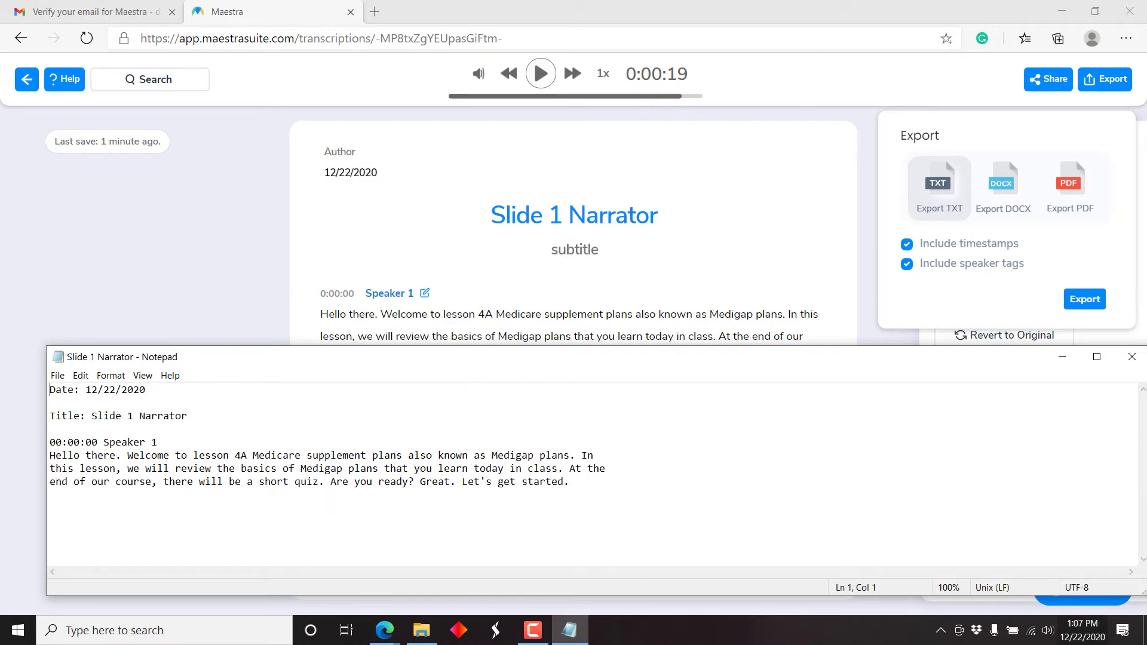
key(alt+Tab)
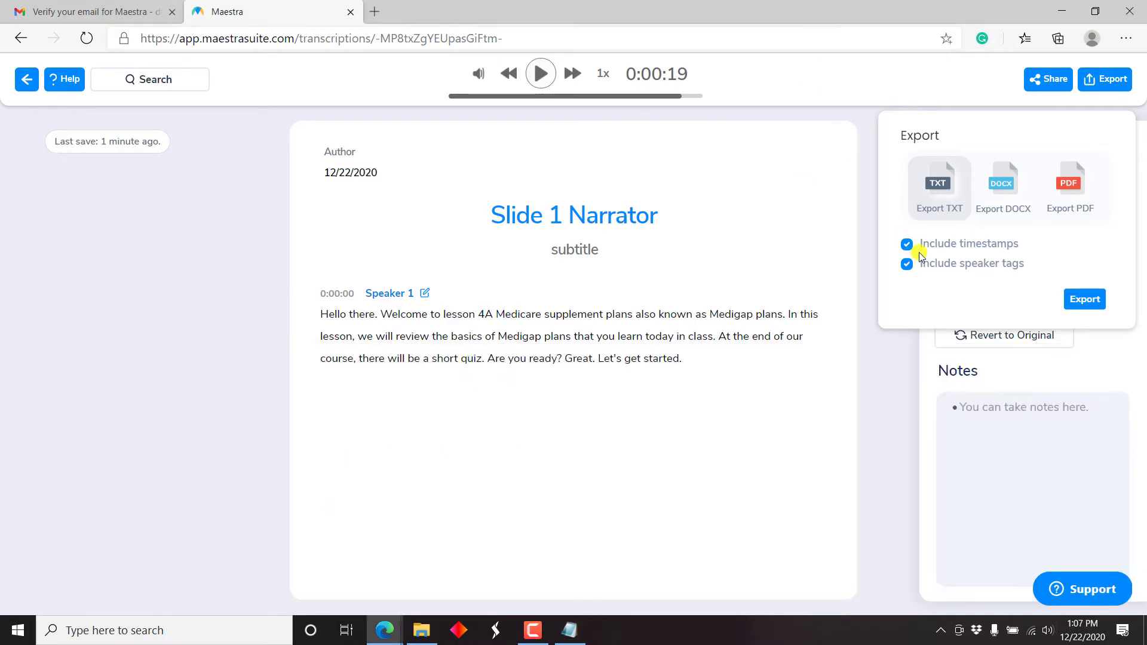
- Close the export options, glance at the Subtitles list, then reopen the Slide 1 Narrator transcript
click(872, 70)
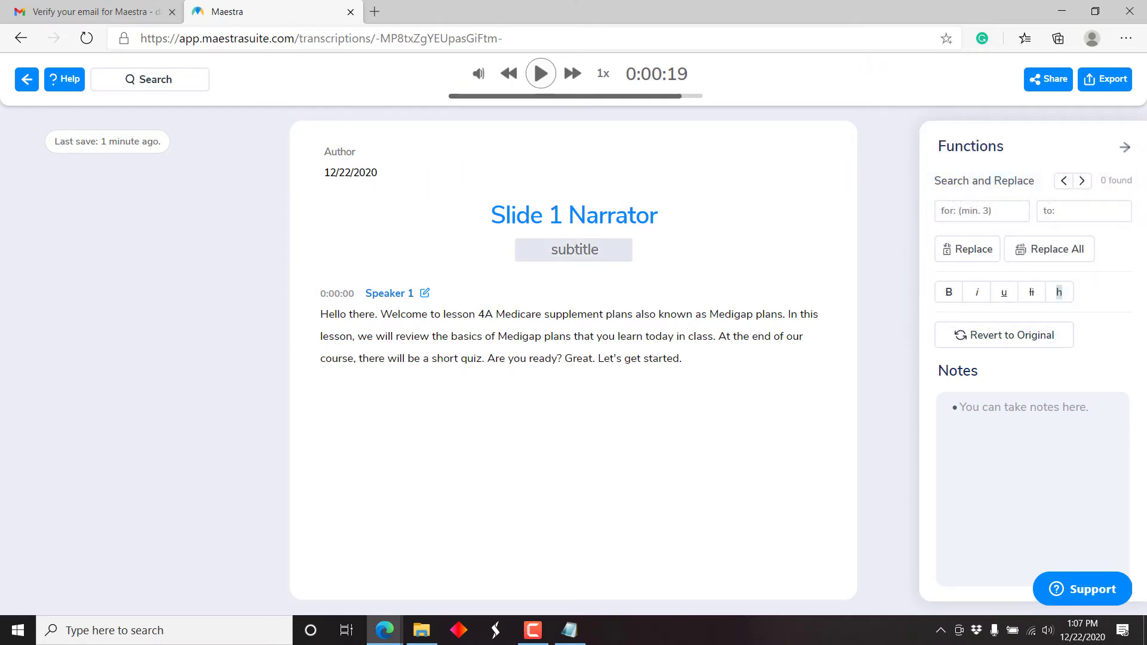
click(22, 79)
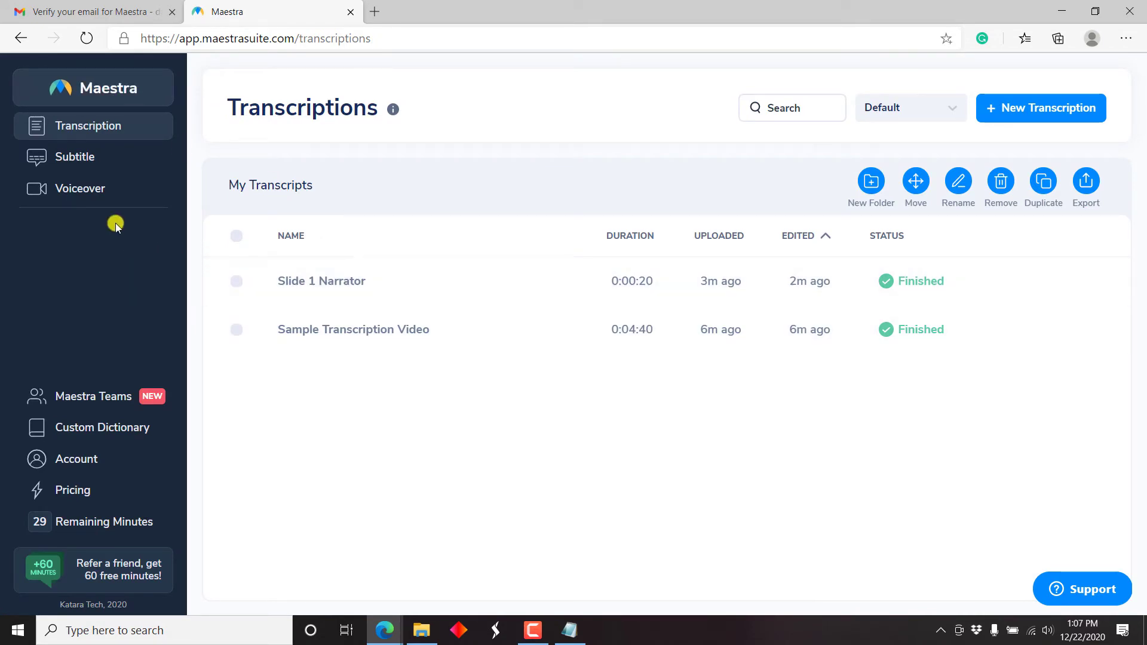
click(79, 159)
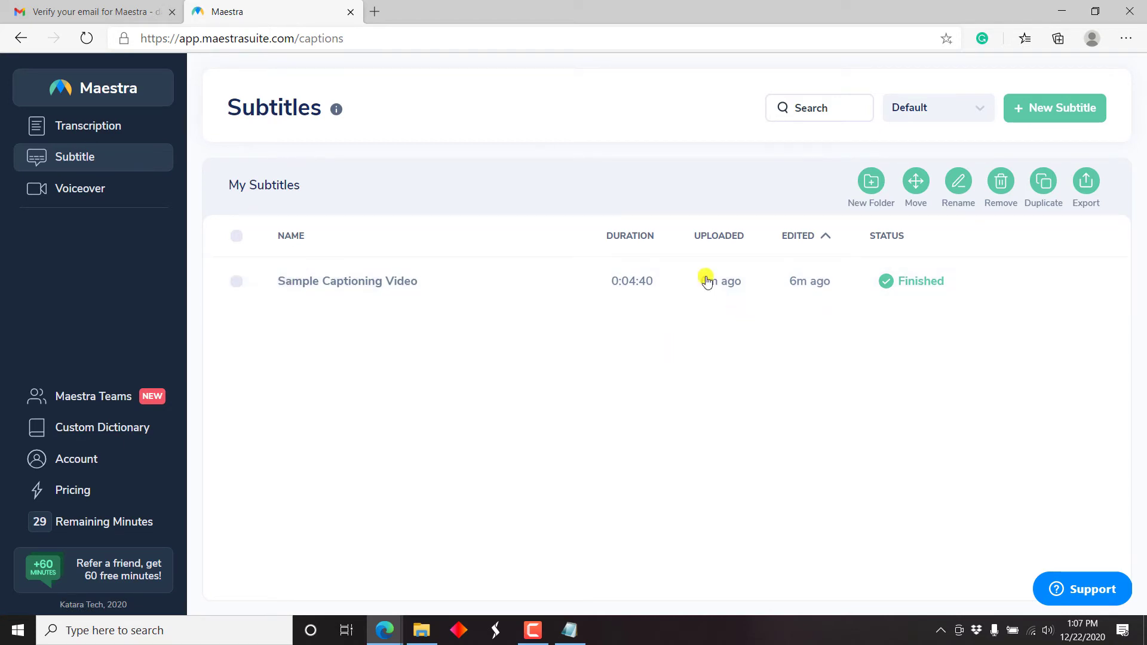
click(64, 127)
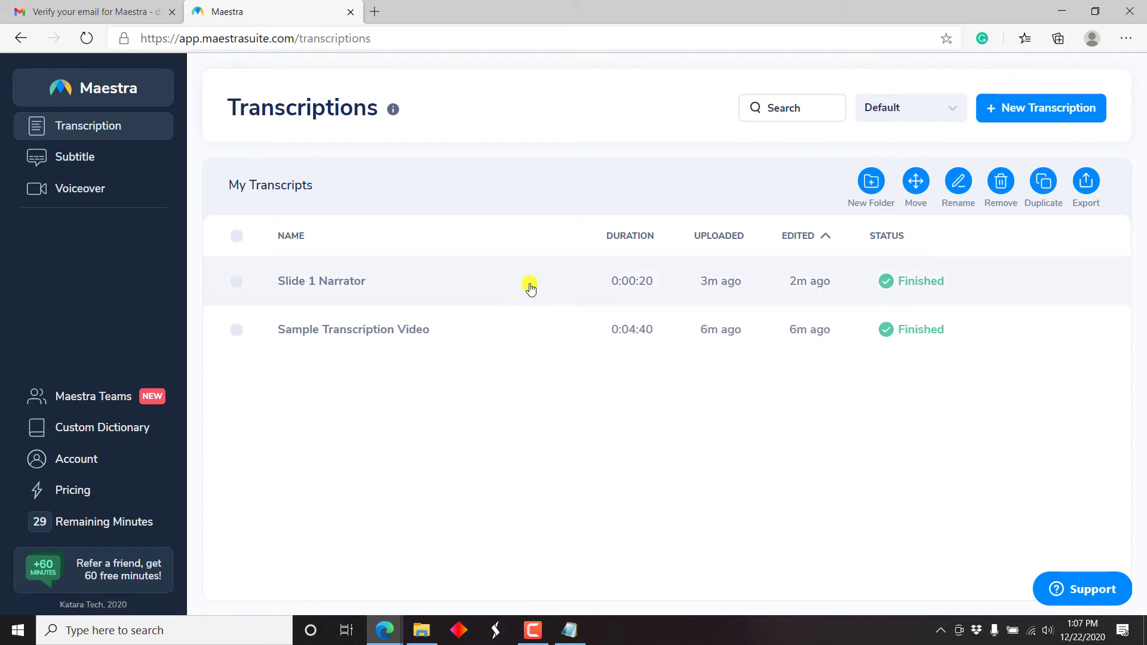
click(477, 286)
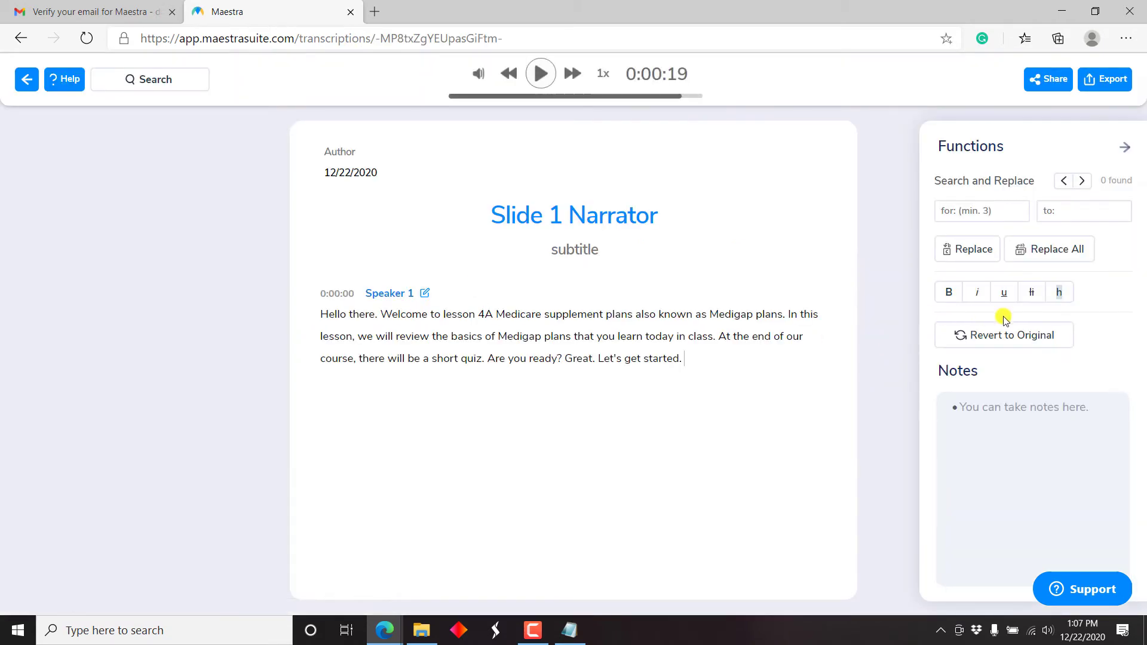
- Toggle the export options and functions side panel, then return to the Subtitles list
click(1111, 86)
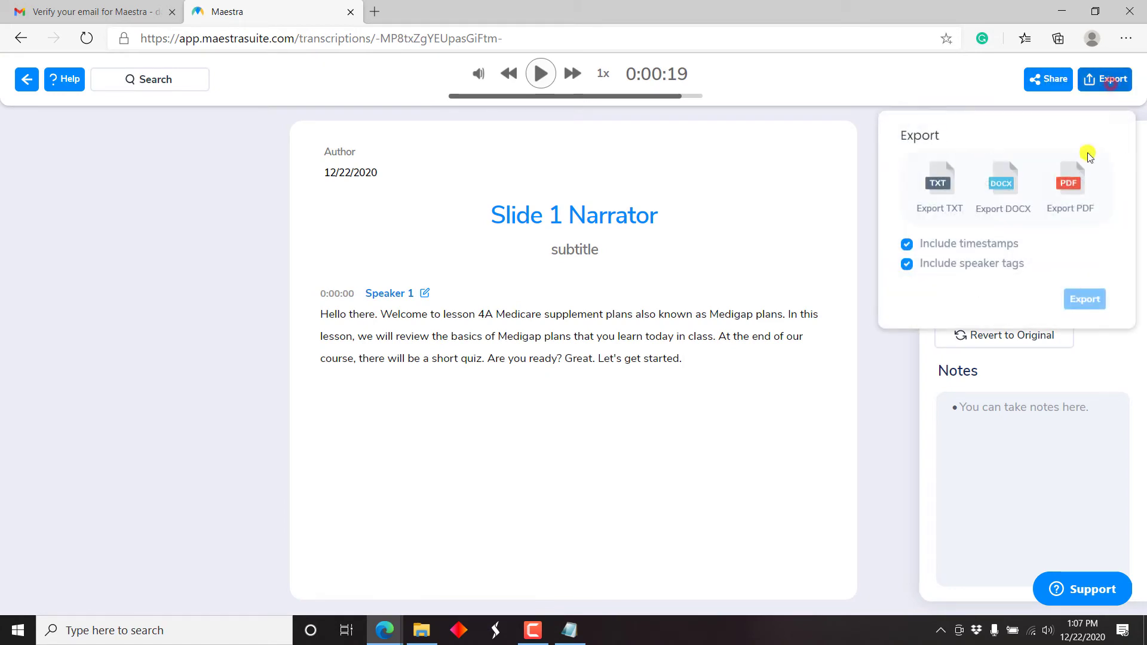
click(785, 119)
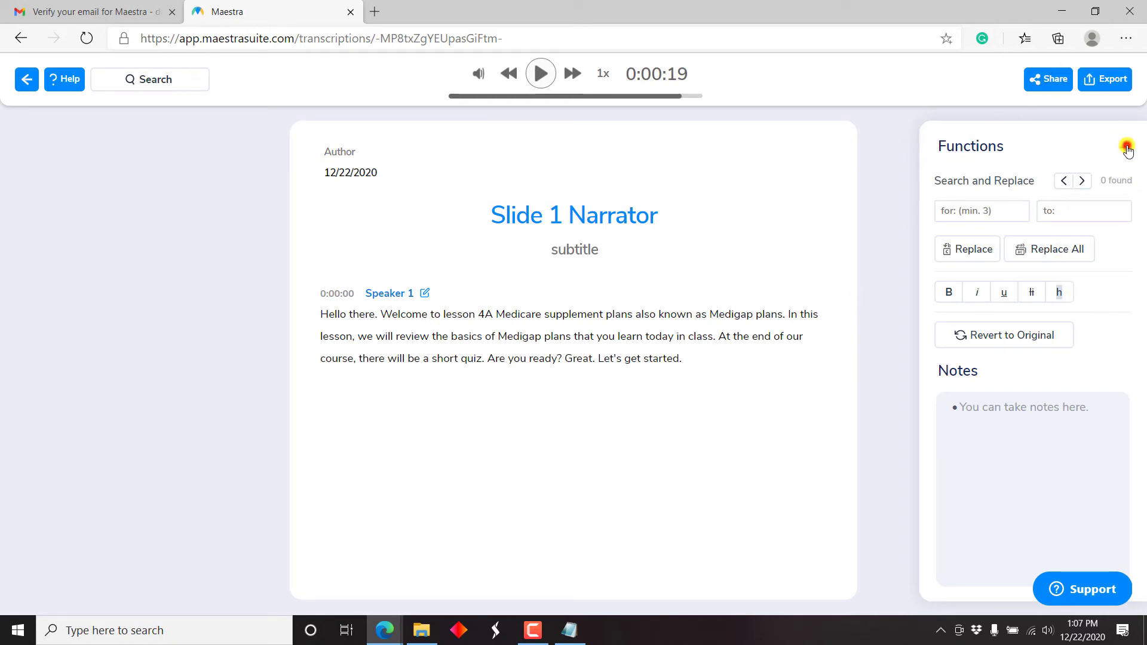
click(1127, 147)
click(1127, 148)
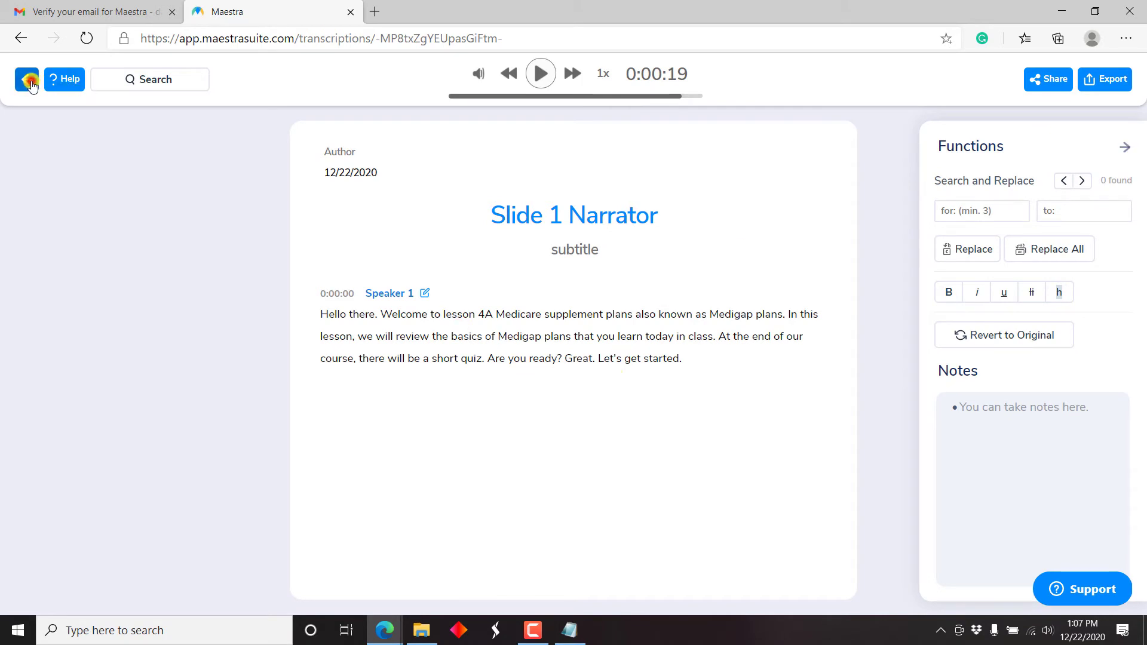
click(28, 82)
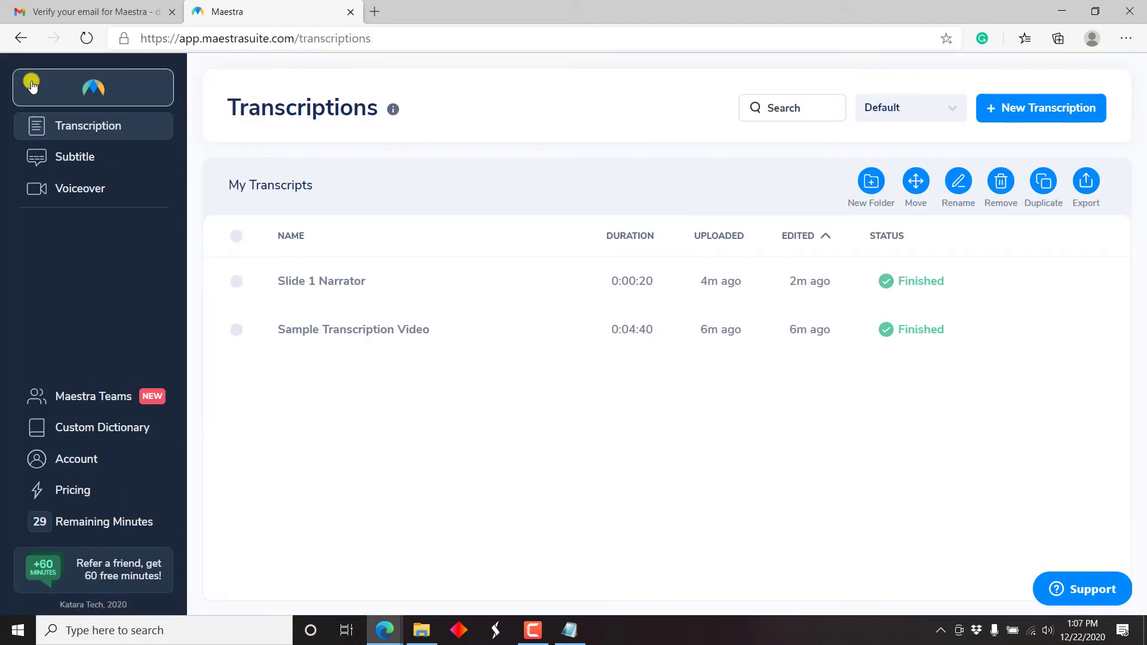
click(76, 157)
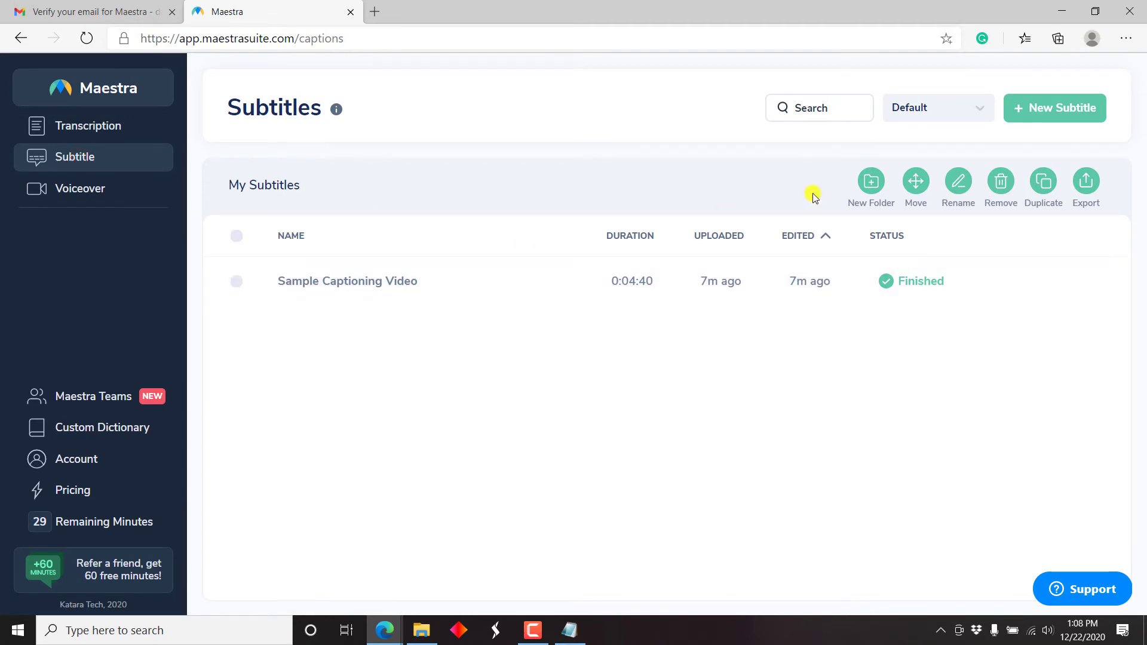
- Start a new subtitle and add the Slide 1 Narrator audio to the upload
click(1076, 114)
click(421, 630)
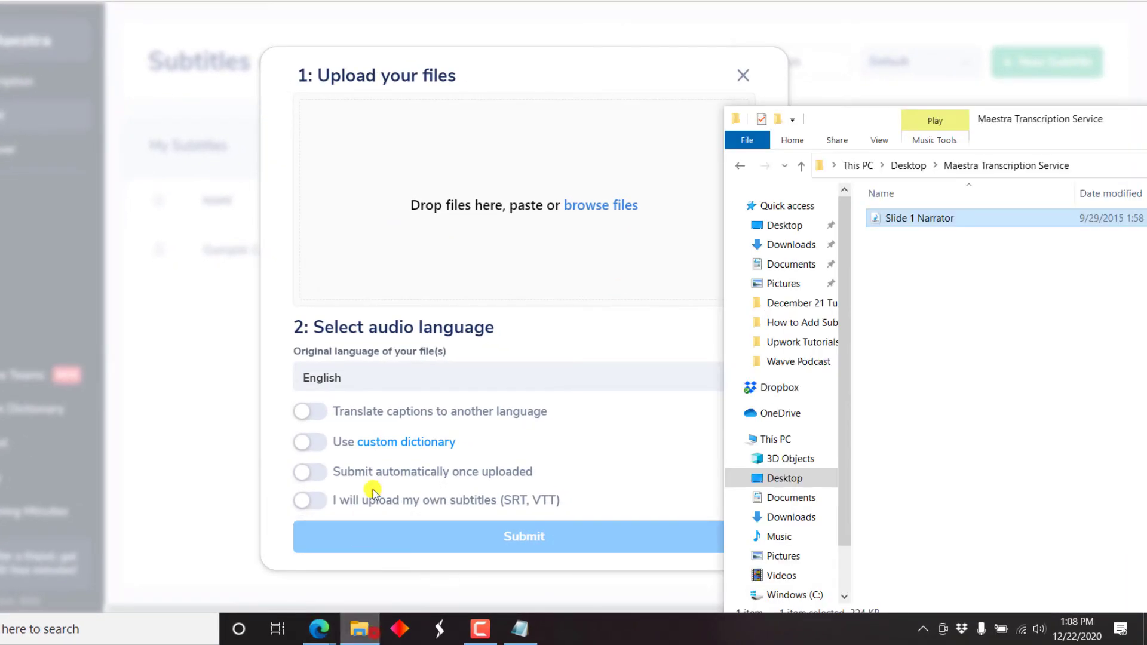
drag(903, 219, 439, 237)
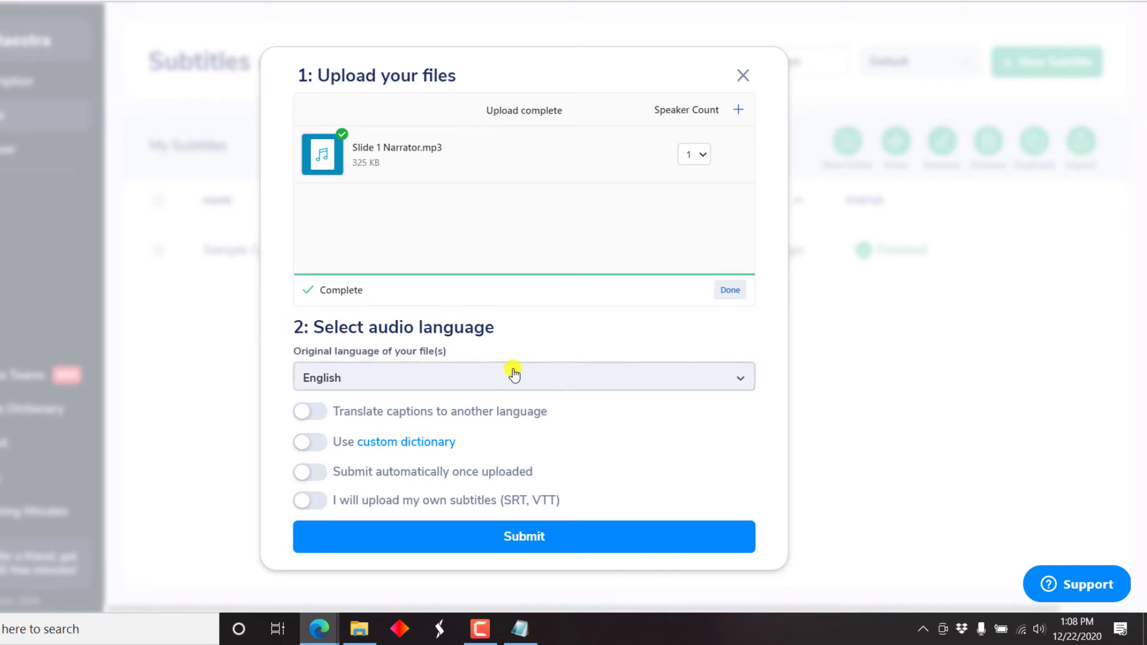
- Try Arabic as a caption translation target, then switch caption translation off
click(300, 412)
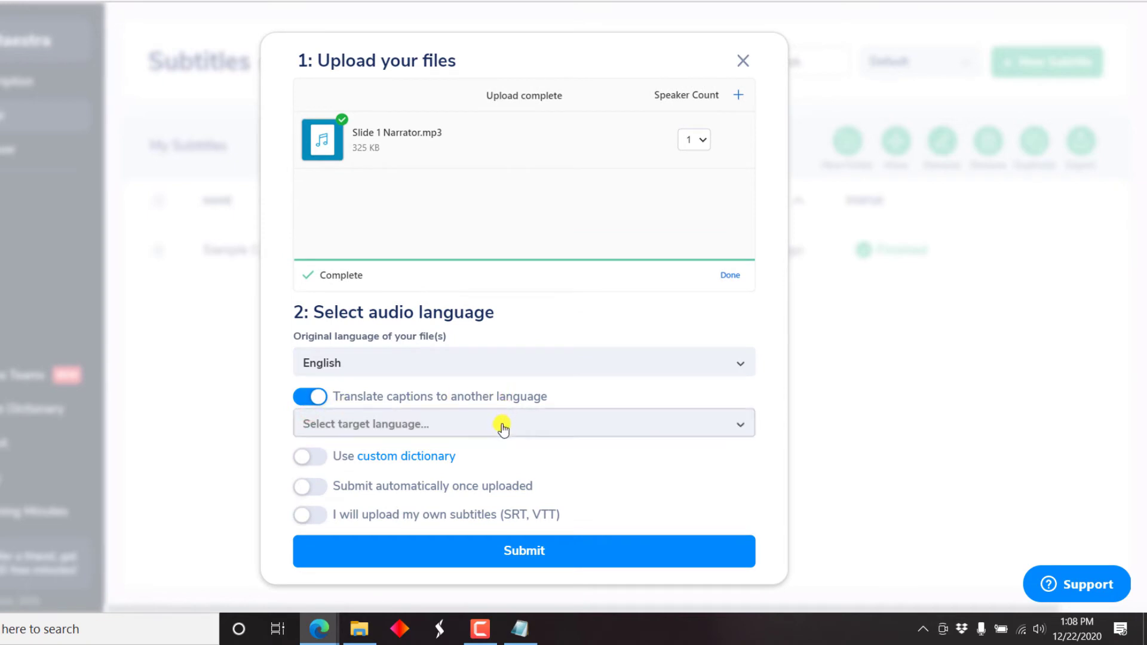
click(502, 424)
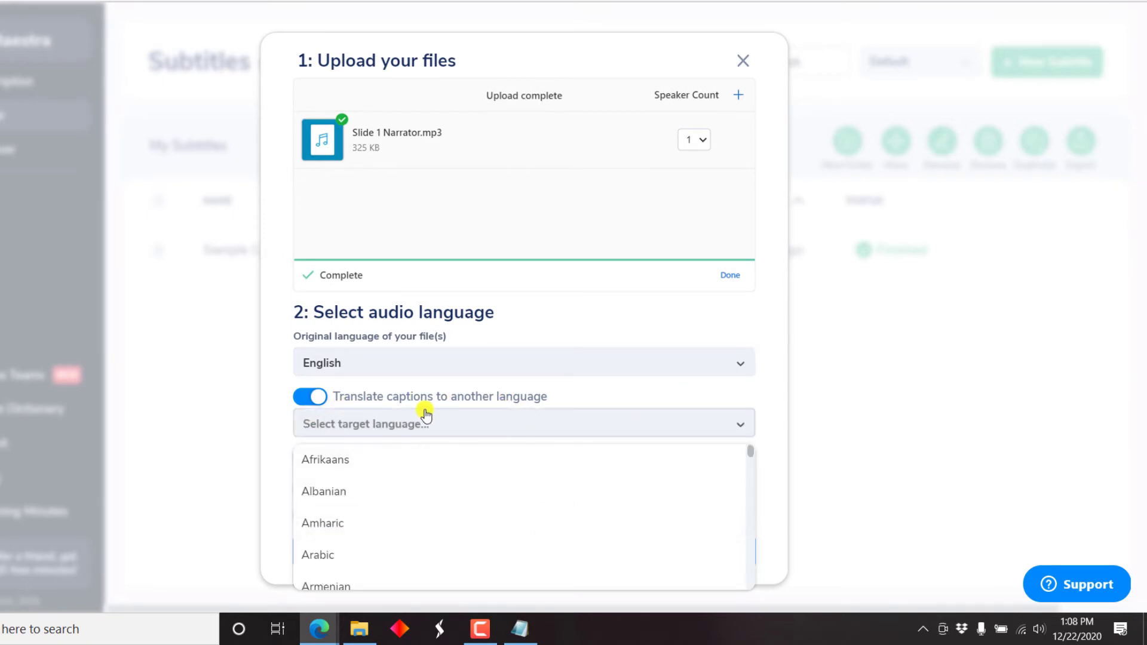
drag(751, 450, 750, 477)
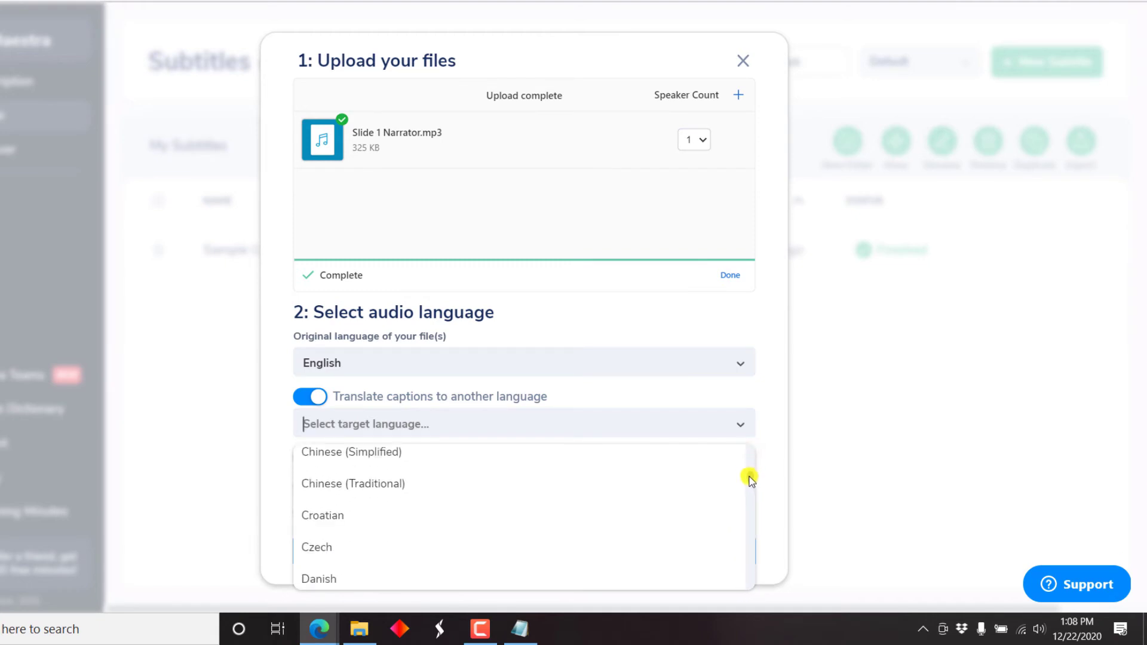
click(768, 432)
click(393, 416)
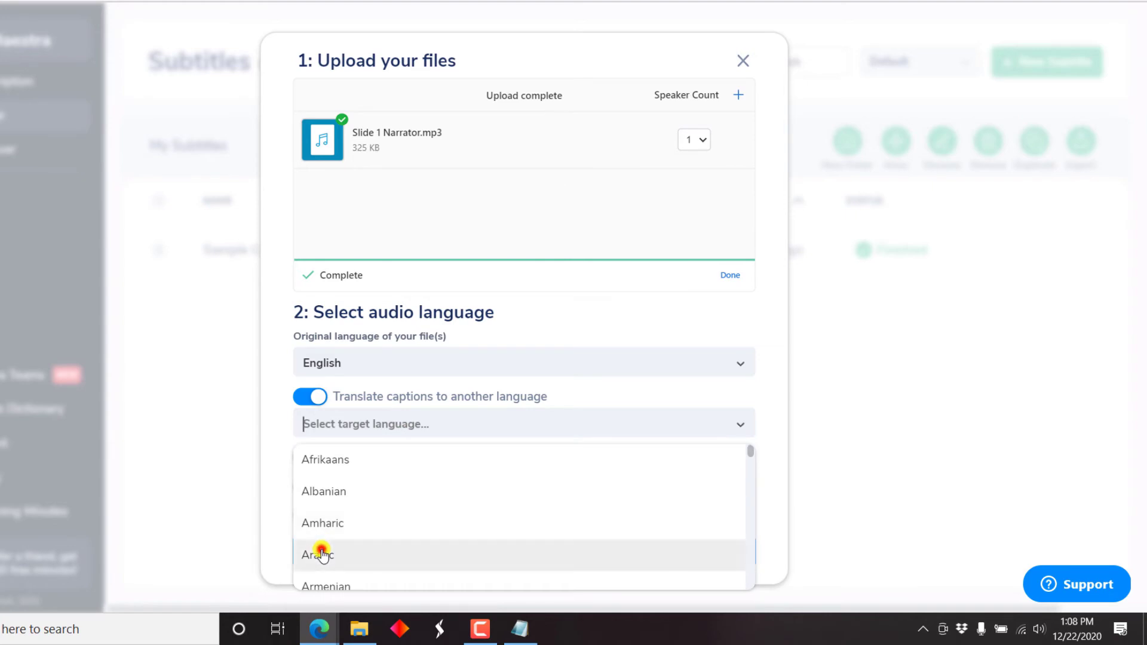
click(321, 553)
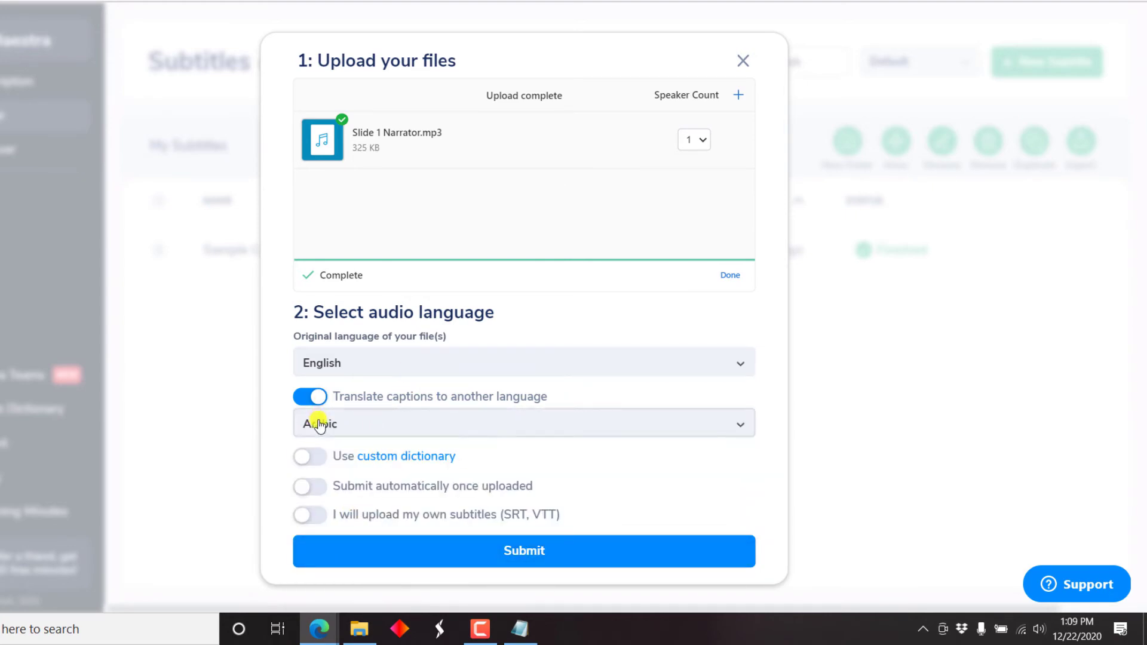
click(423, 430)
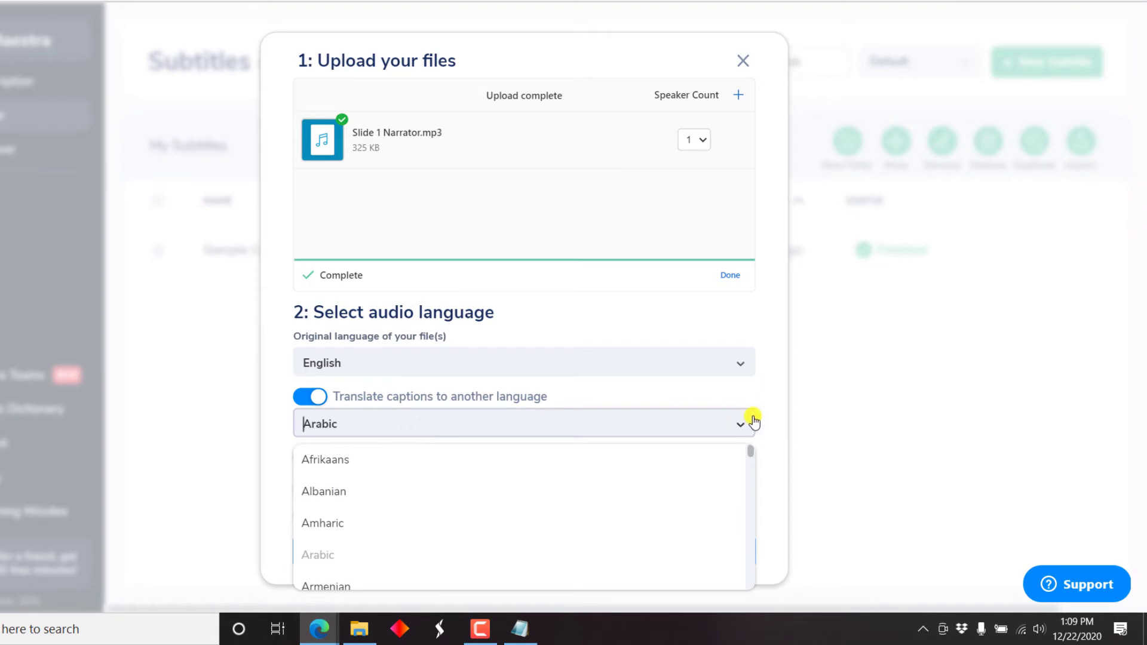
click(308, 396)
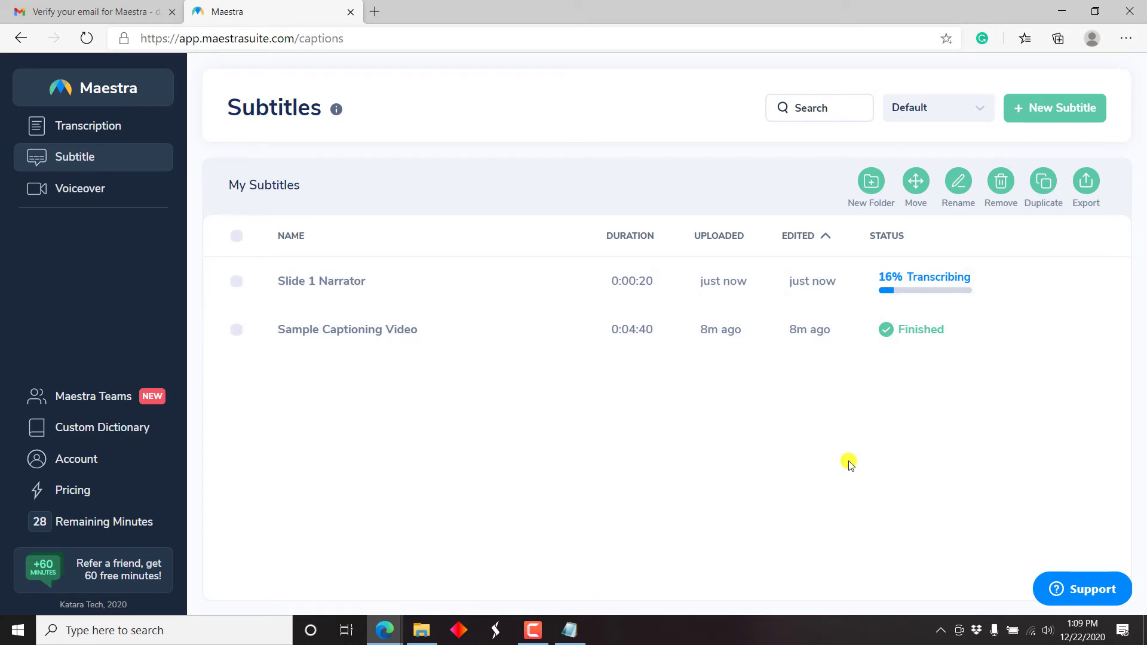
- Open the Slide 1 Narrator row from My Subtitles in the caption editor
click(395, 292)
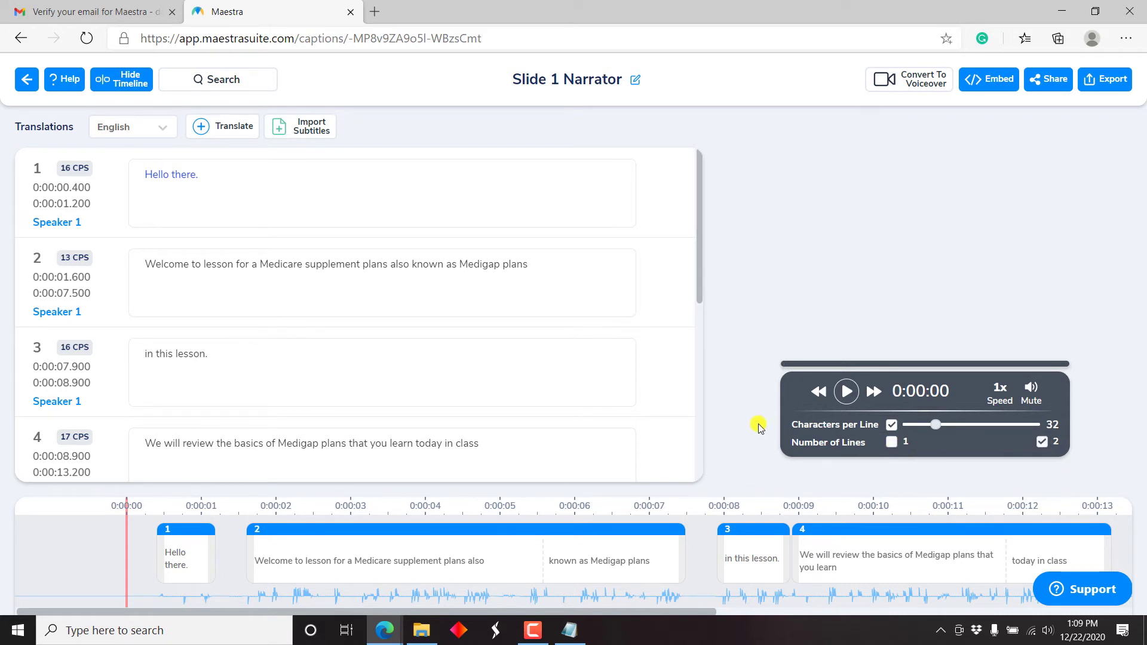
- Play the audio and change caption 2 to say 'lesson 4A' instead of 'for a'
click(845, 393)
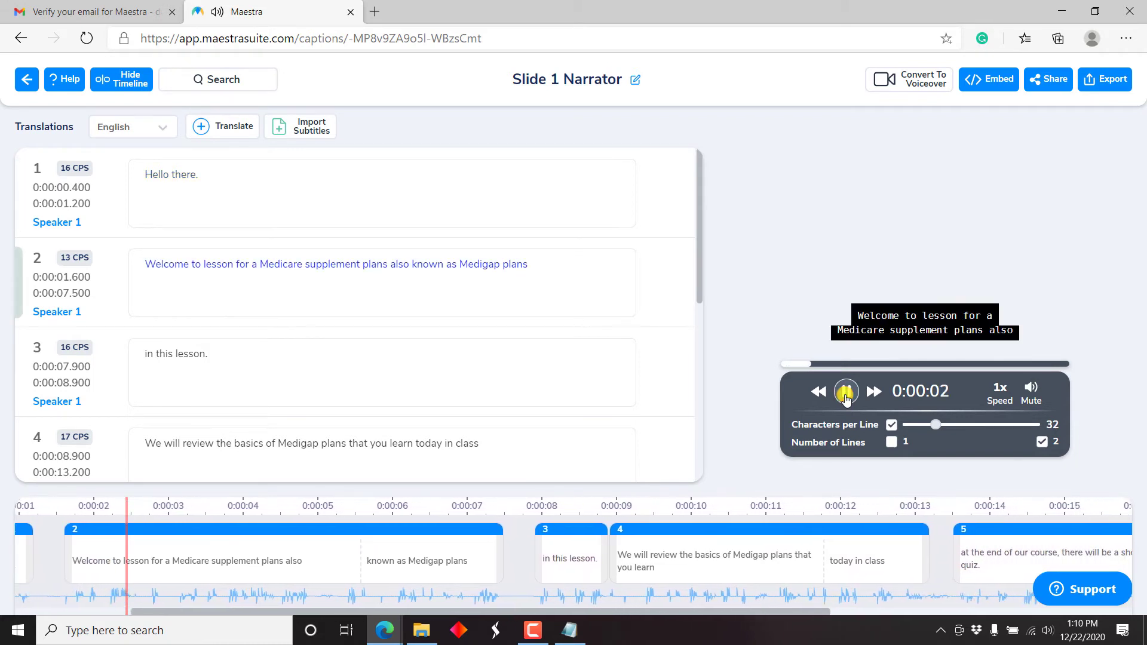
click(845, 393)
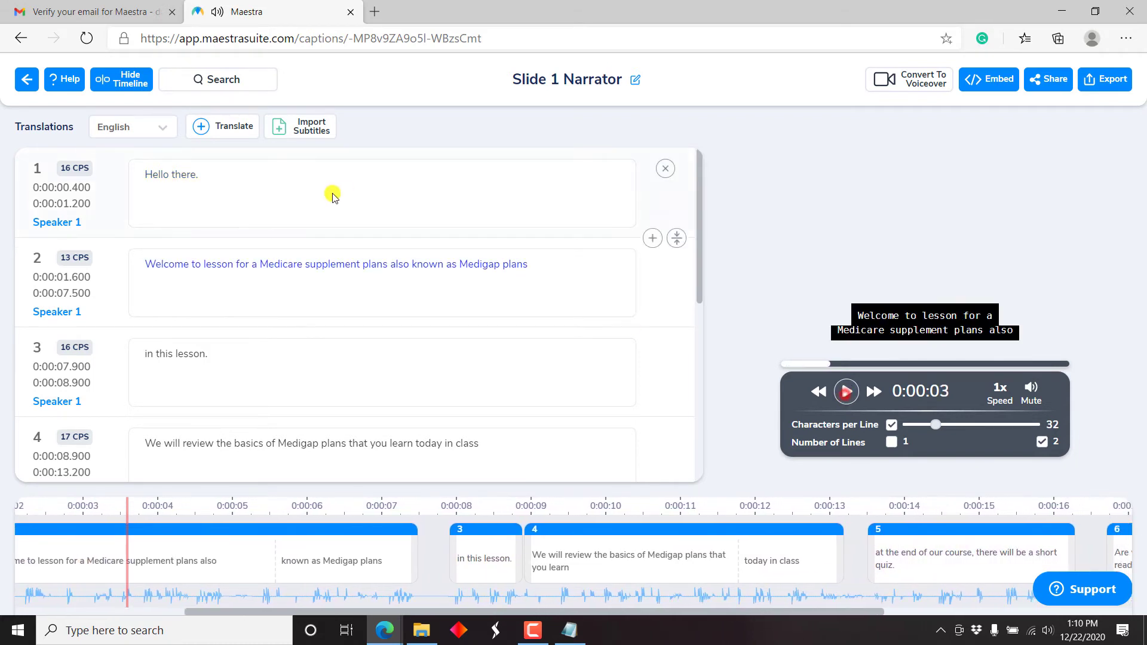
click(234, 265)
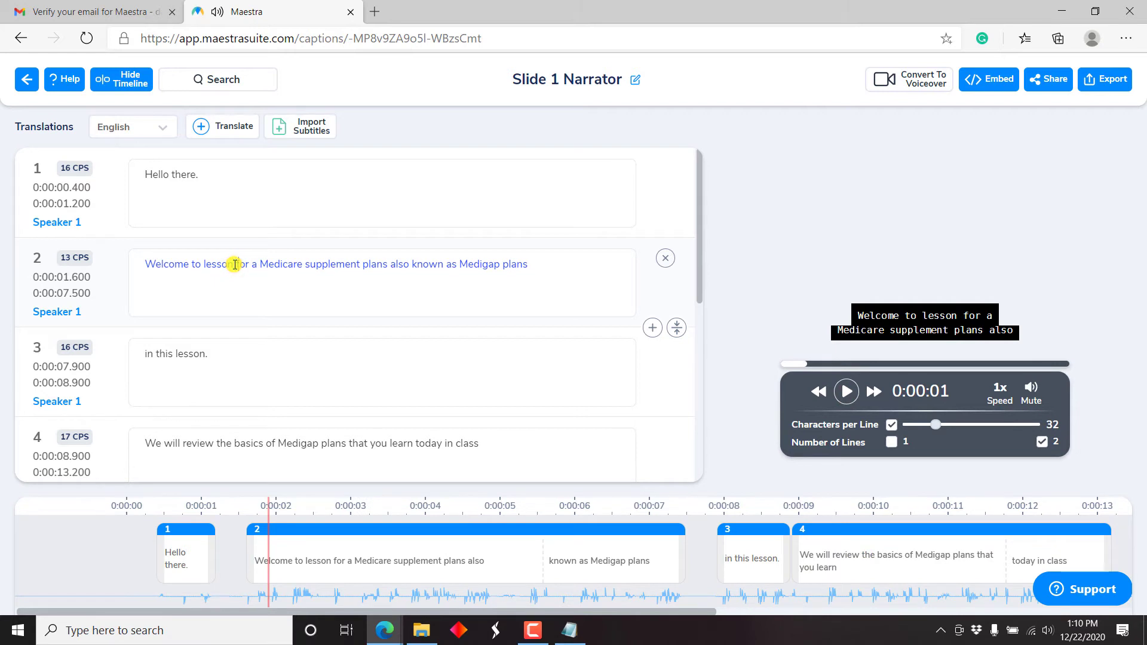
key(Delete)
key(Delete)
key(Delete)
key(Delete)
key(Delete)
text(4A)
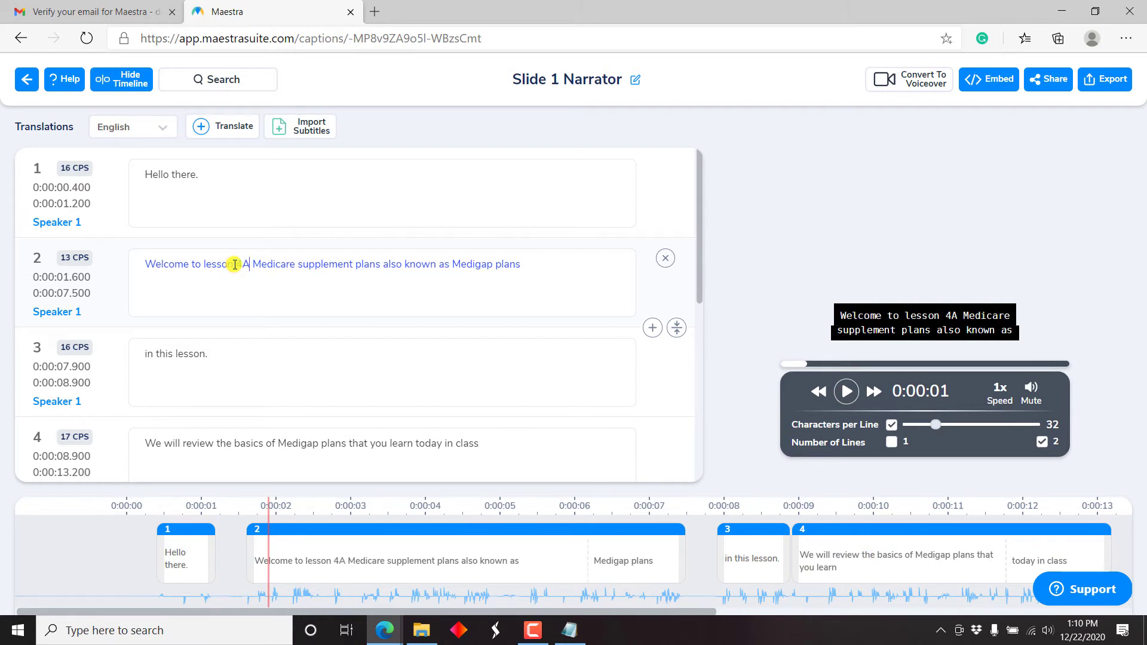
- Replay the captions and replace the period ending caption 3 with a comma
click(843, 394)
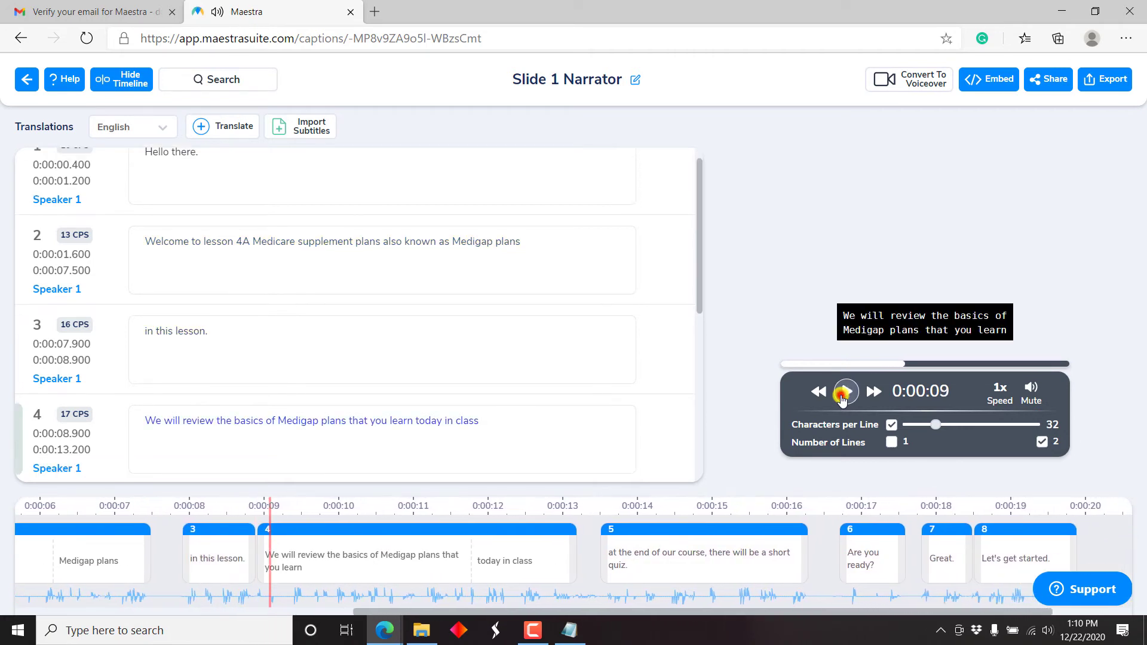
click(842, 394)
click(235, 334)
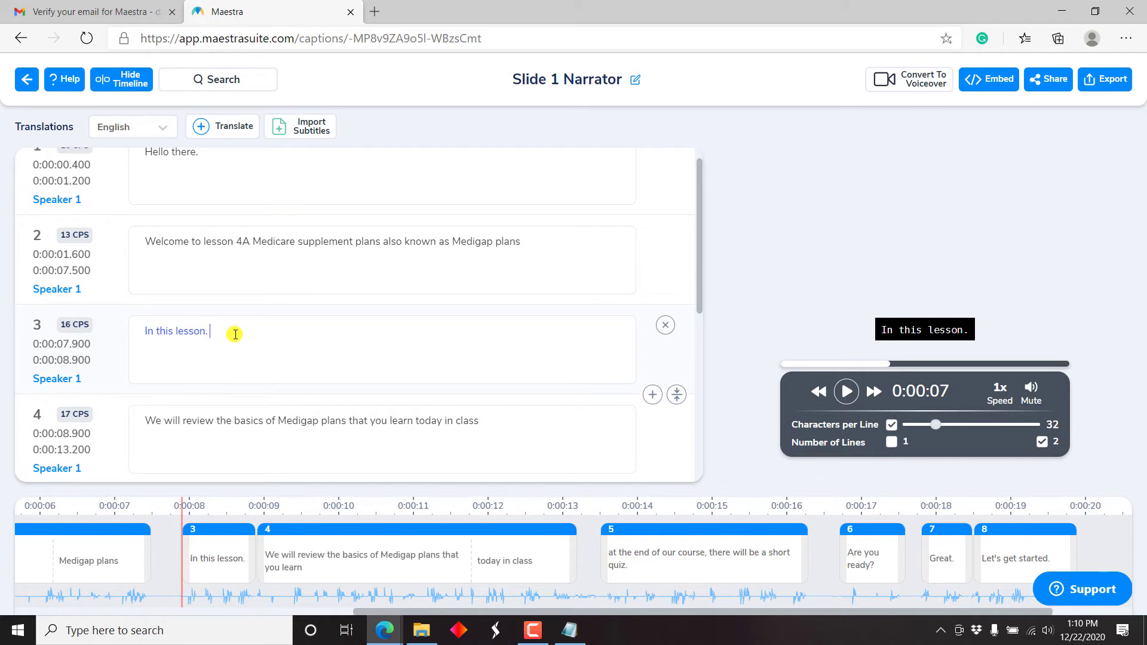
key(BackSpace)
text(,)
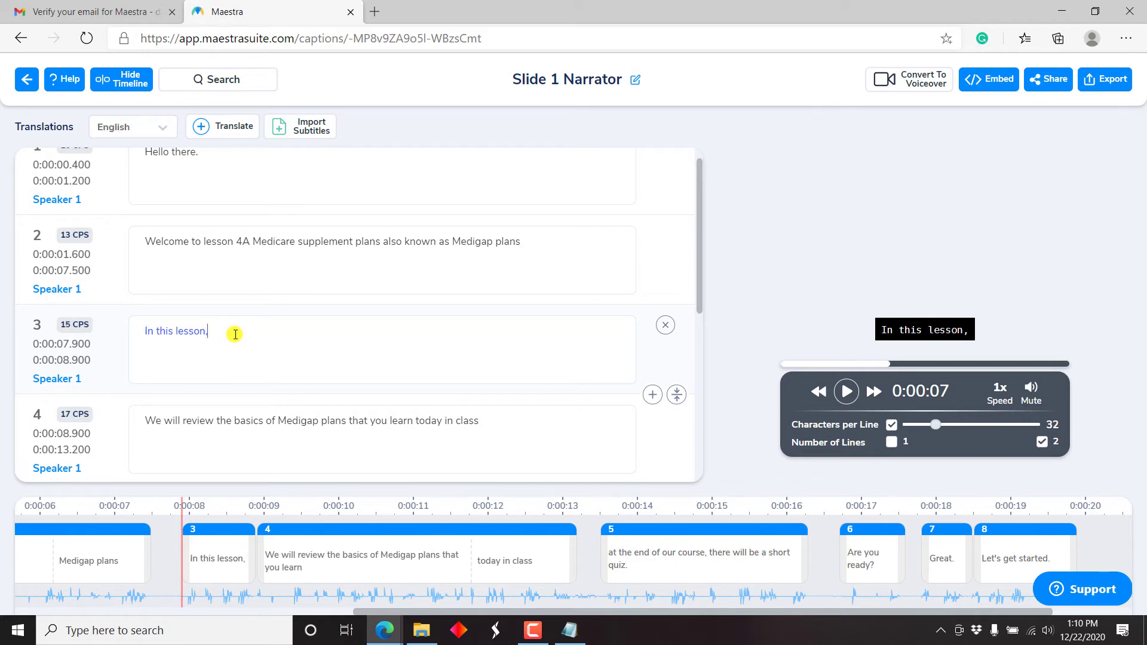
- Lowercase the 'w' starting caption 4 and end it with 'today in class.'
click(153, 418)
key(BackSpace)
text(w)
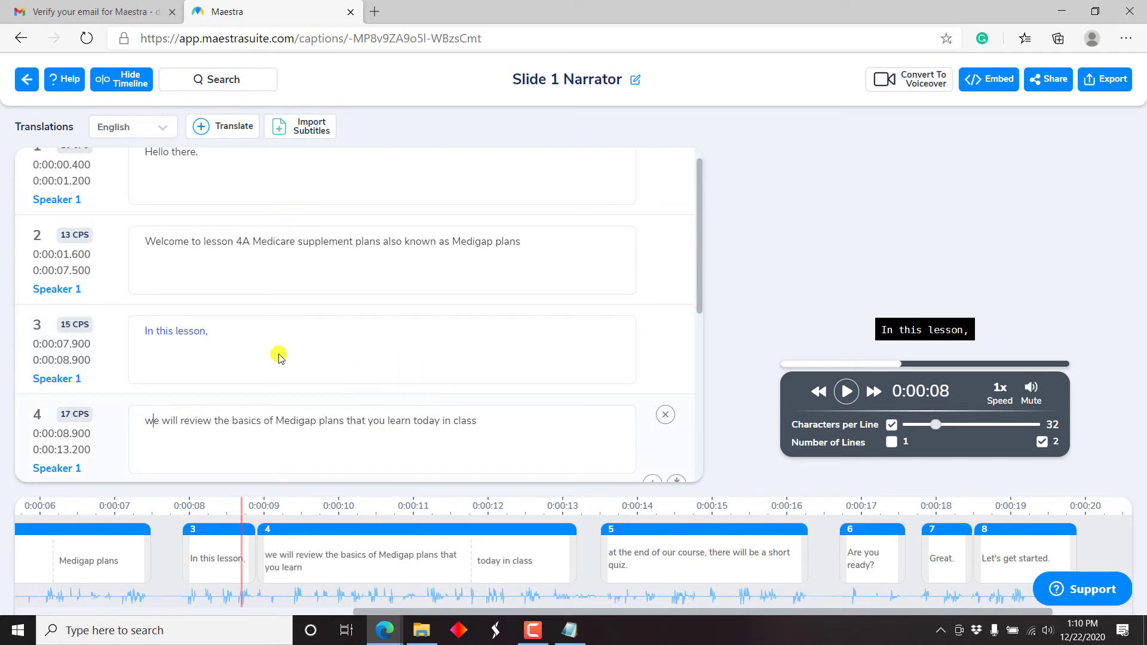
click(847, 391)
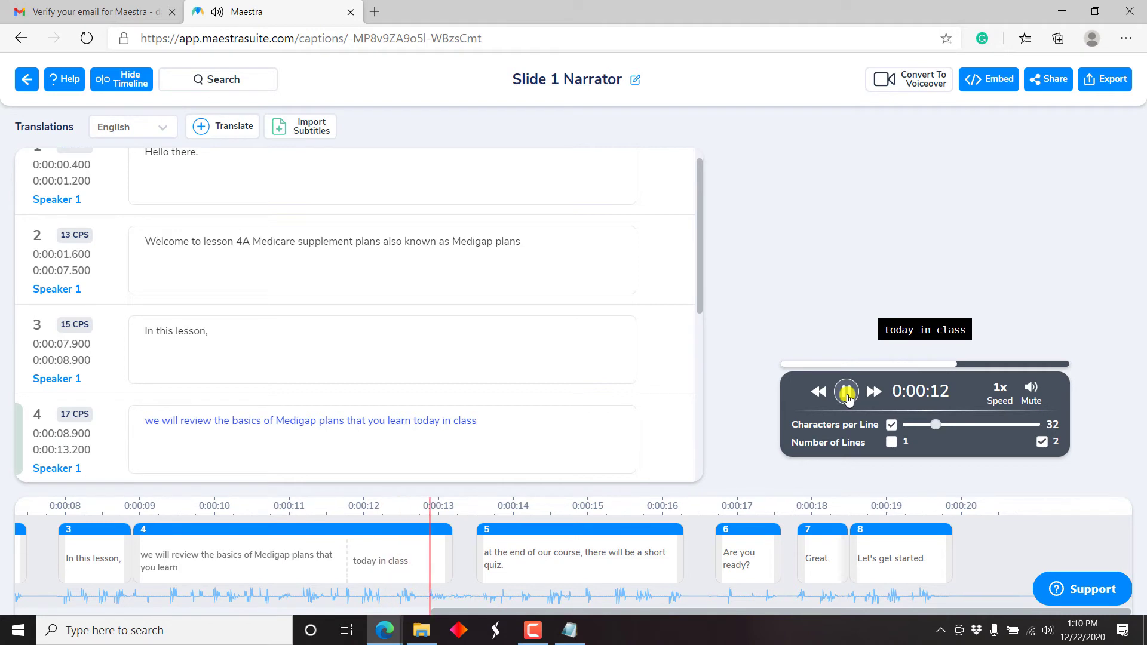
click(847, 391)
click(487, 410)
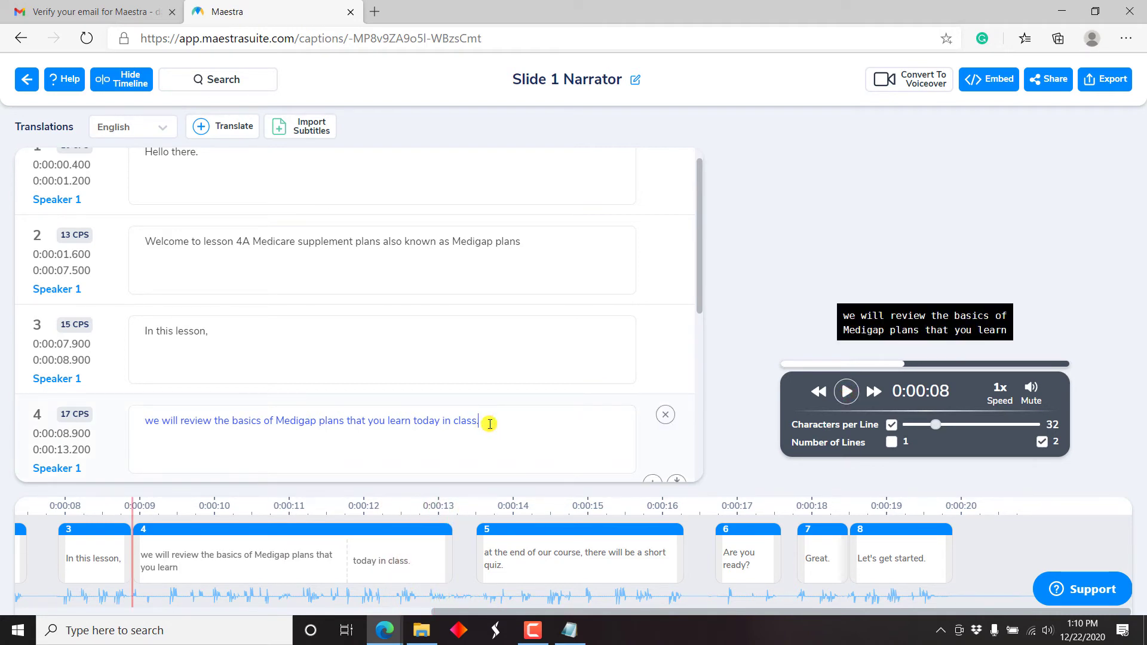
- Capitalize caption 5 so it begins 'At the end of our course'
click(848, 392)
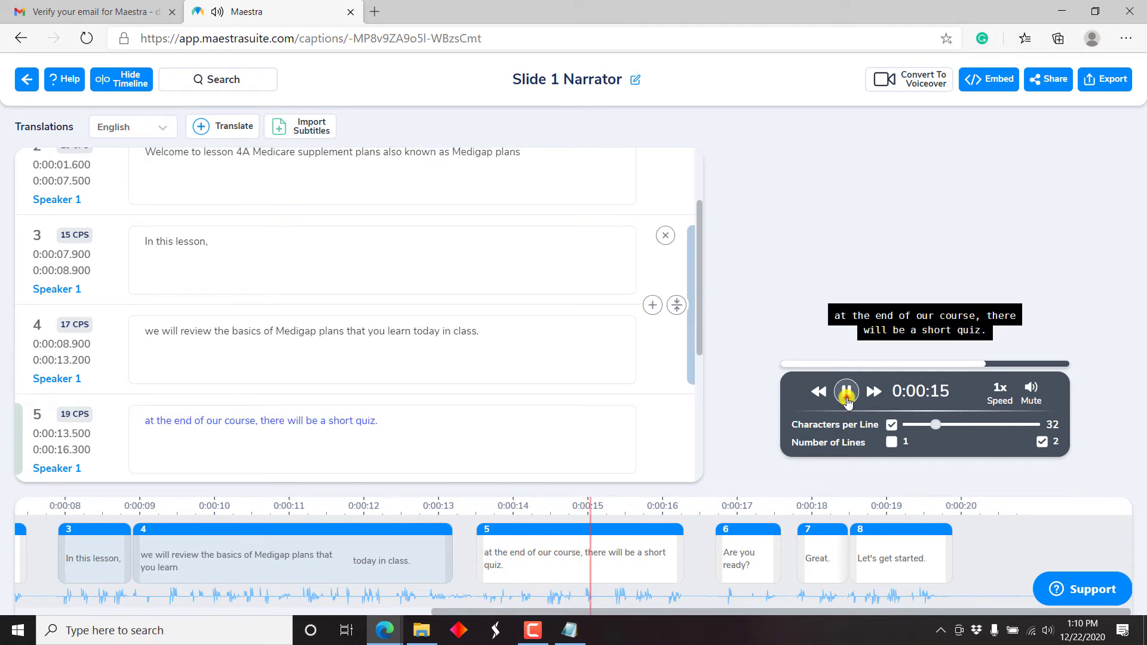
click(848, 396)
click(134, 427)
key(Delete)
text(A)
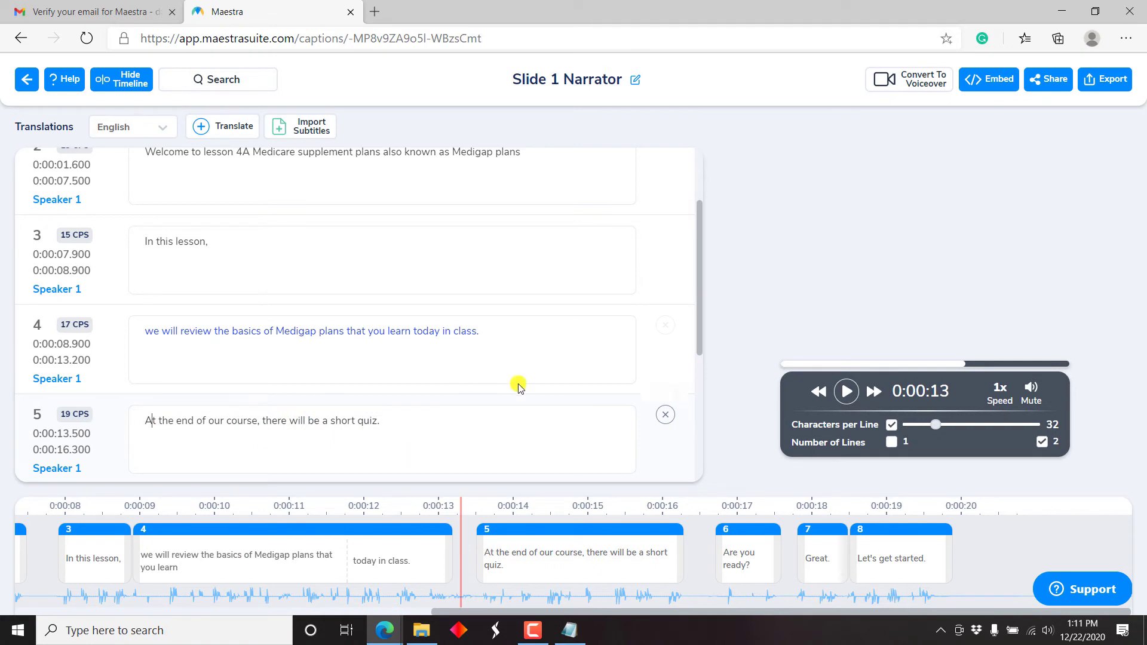
click(843, 393)
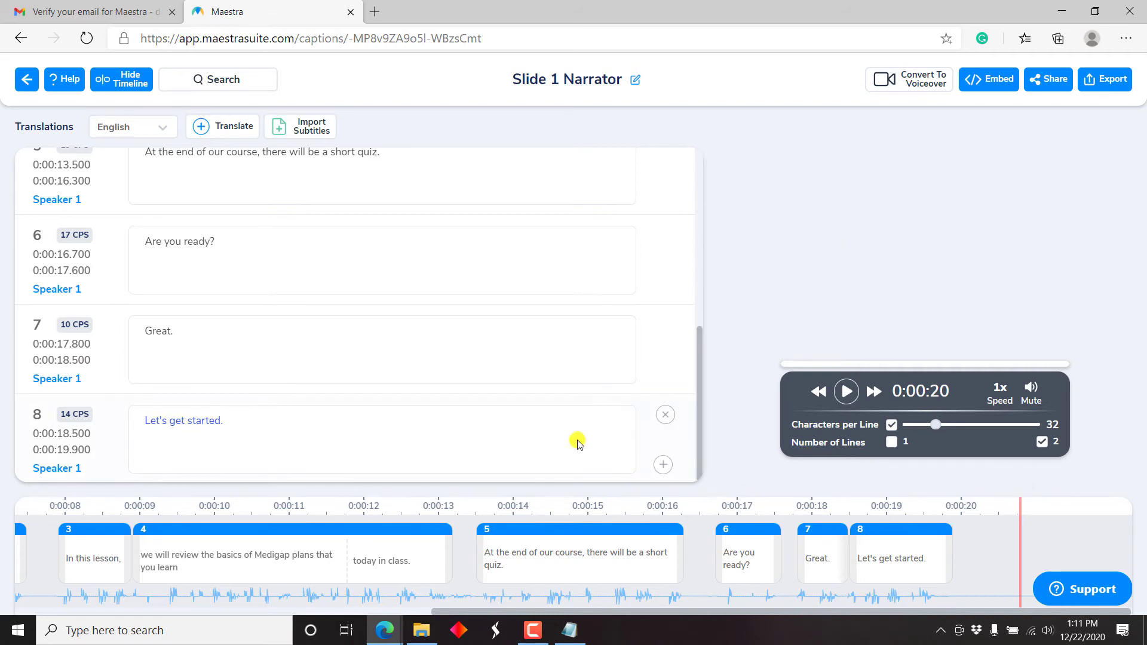
click(564, 510)
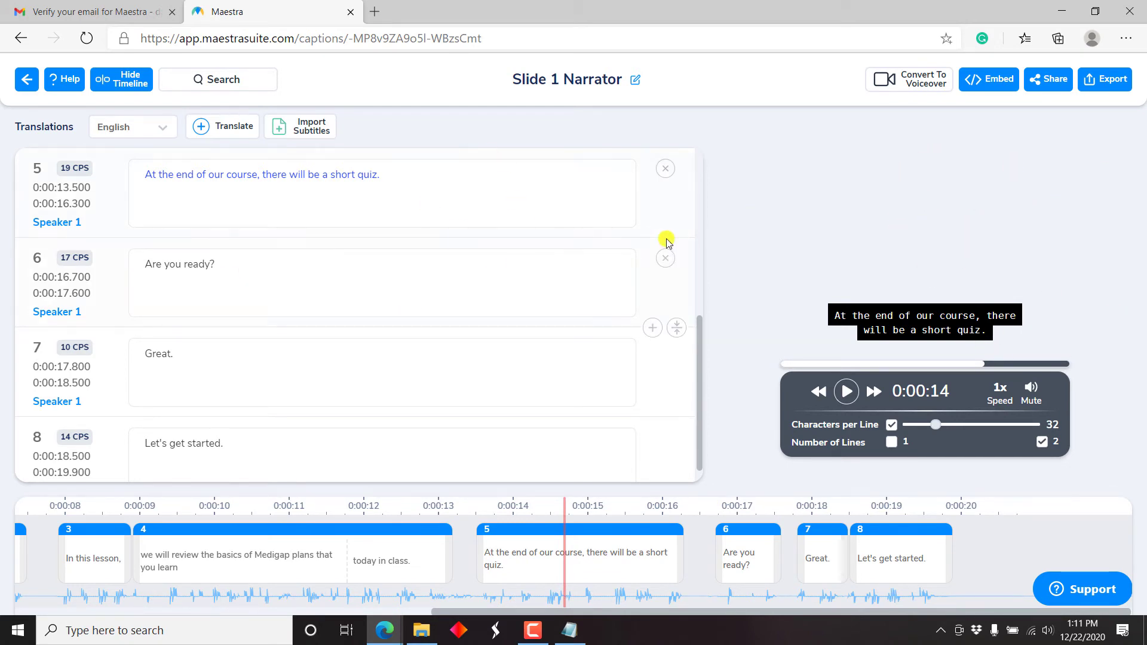
click(994, 84)
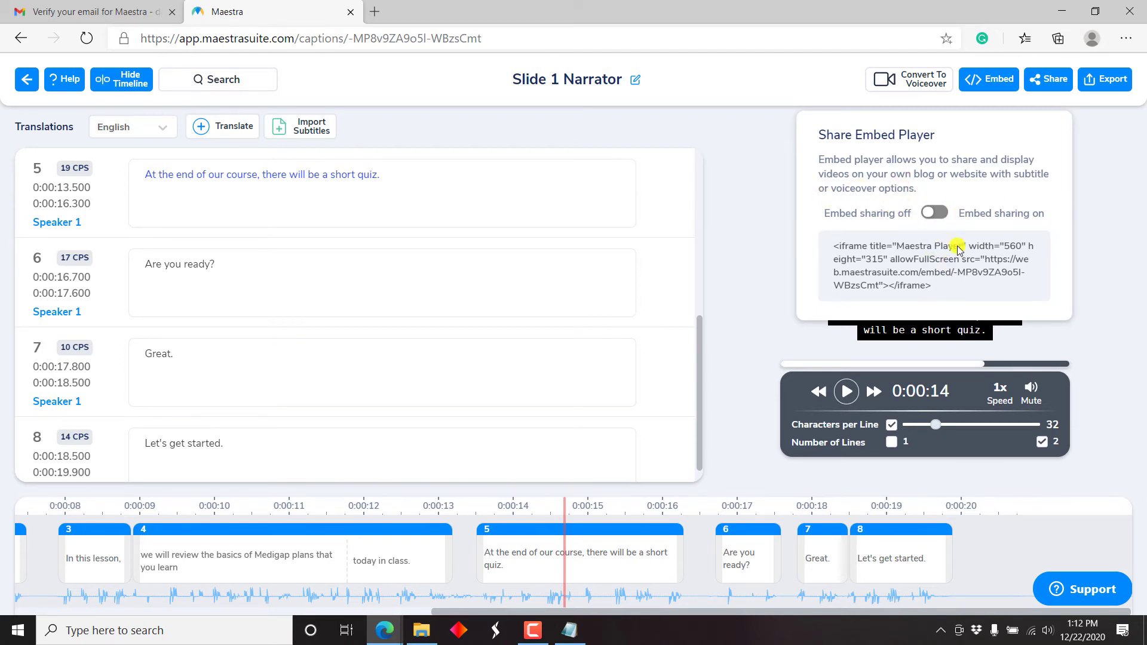
click(840, 85)
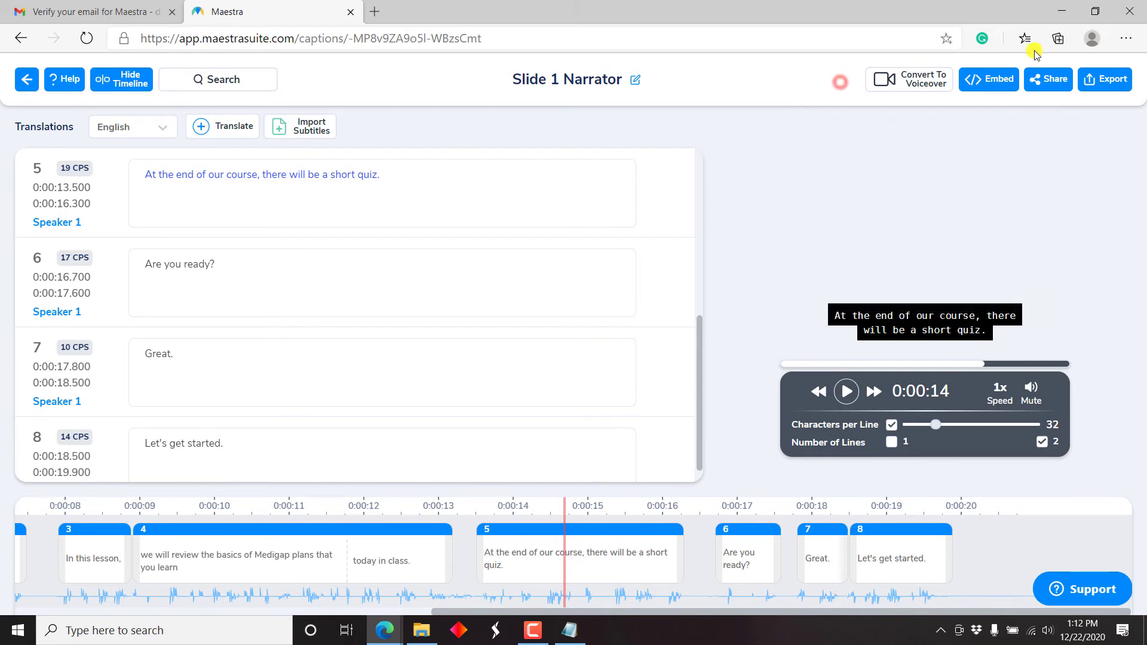
- Open the Export As panel and browse its VIDEO and TRANSCRIPT (TXT, DOCX, PDF) formats
click(1050, 83)
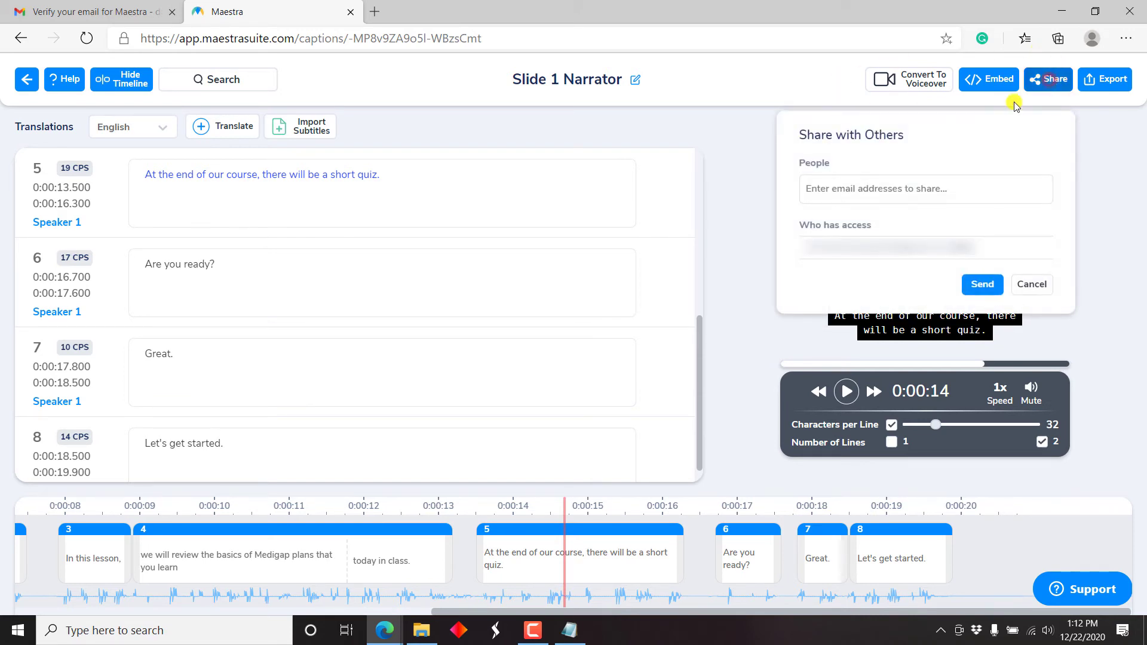
click(1089, 100)
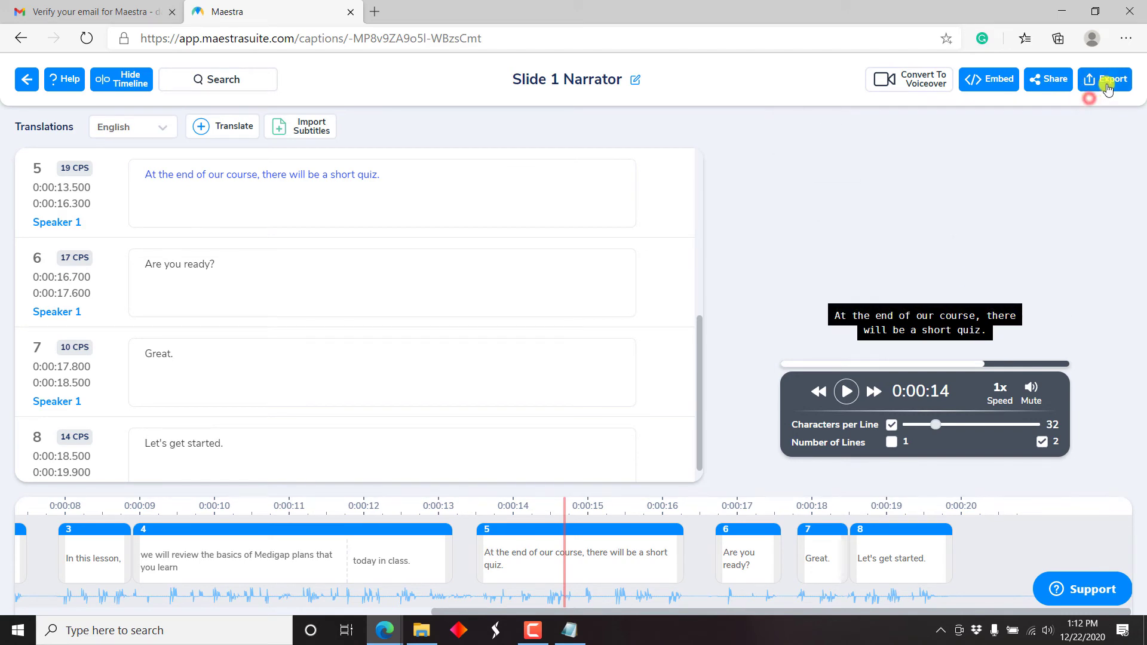
click(1111, 81)
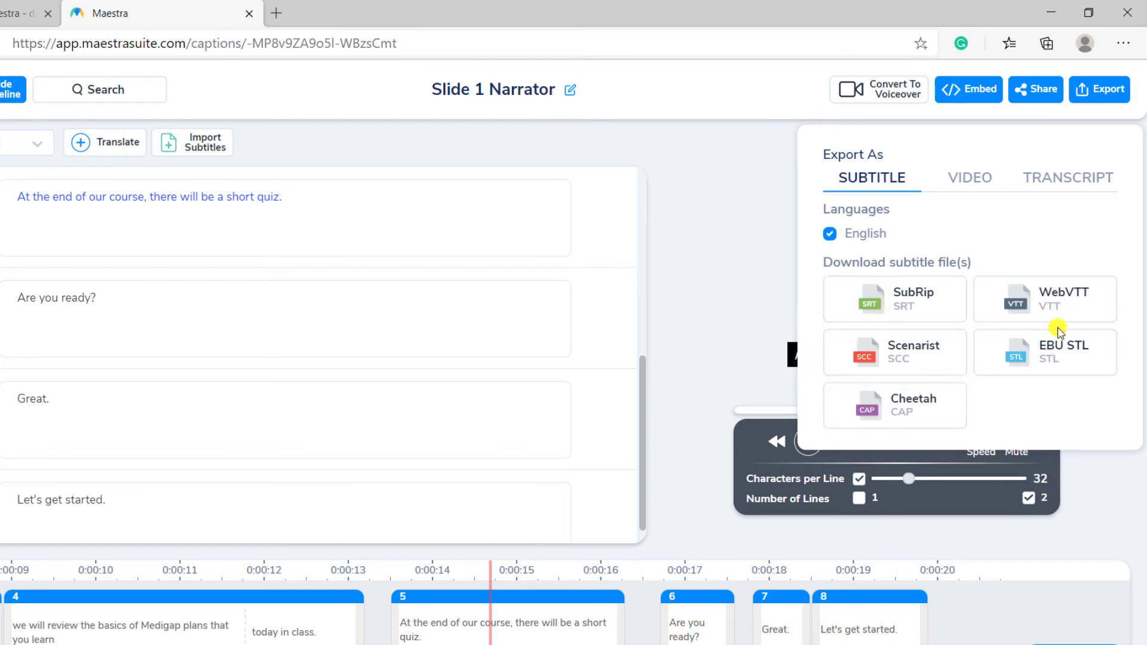
click(974, 176)
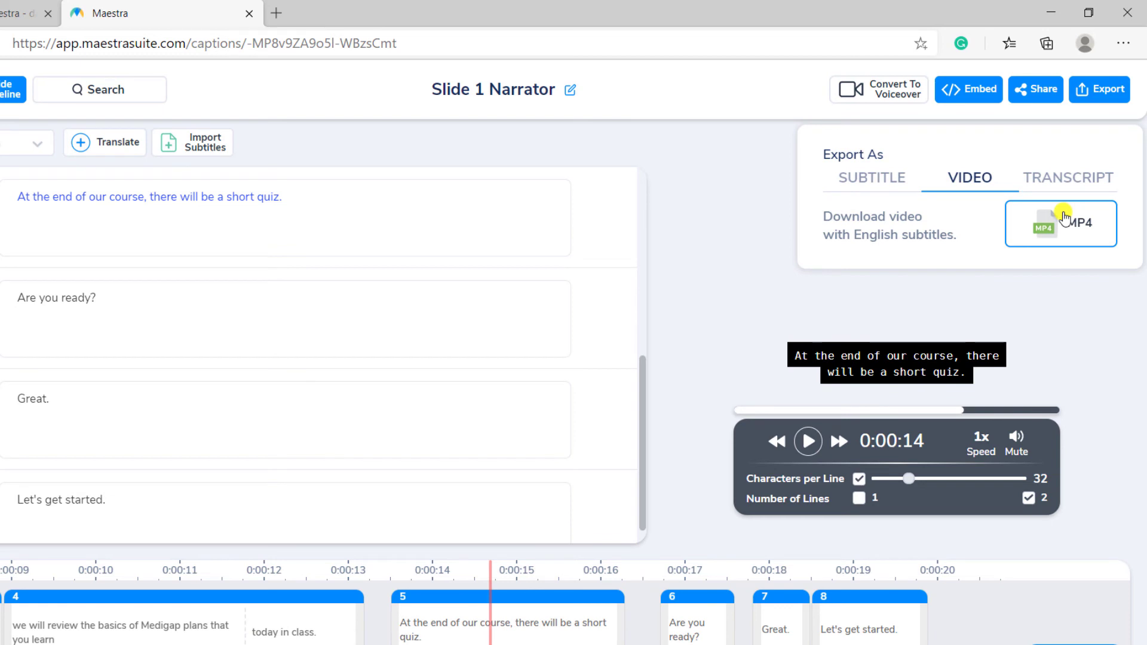
click(1075, 175)
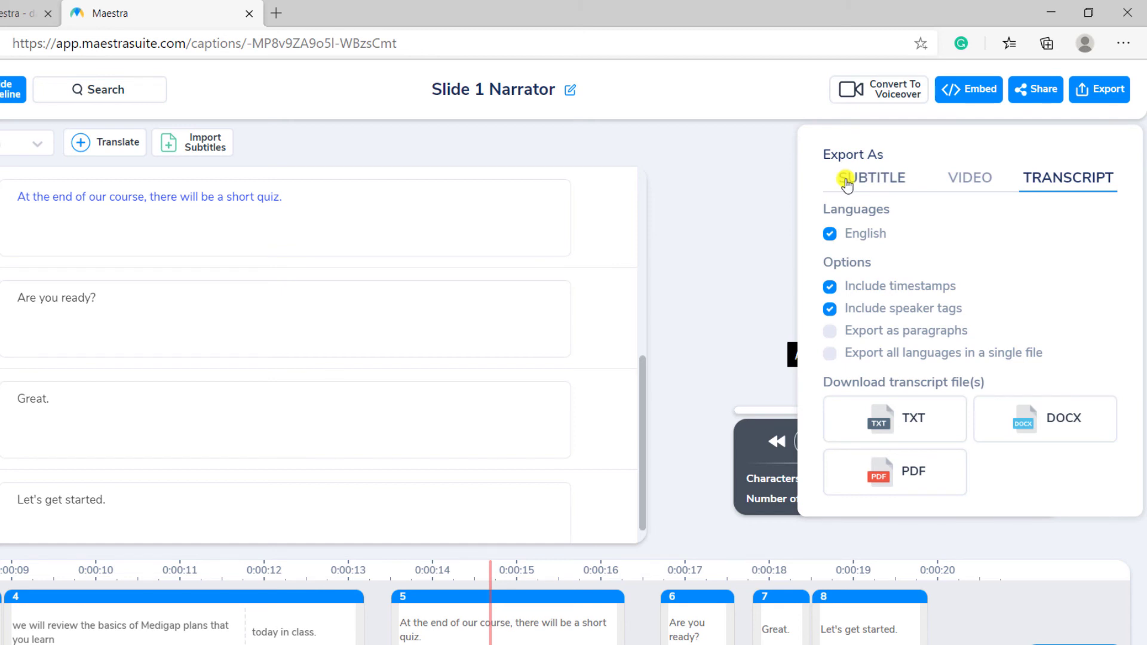
- Download the captions as SubRip file Slide 1 Narrator.srt and open it in Notepad
click(753, 145)
click(1089, 93)
click(866, 186)
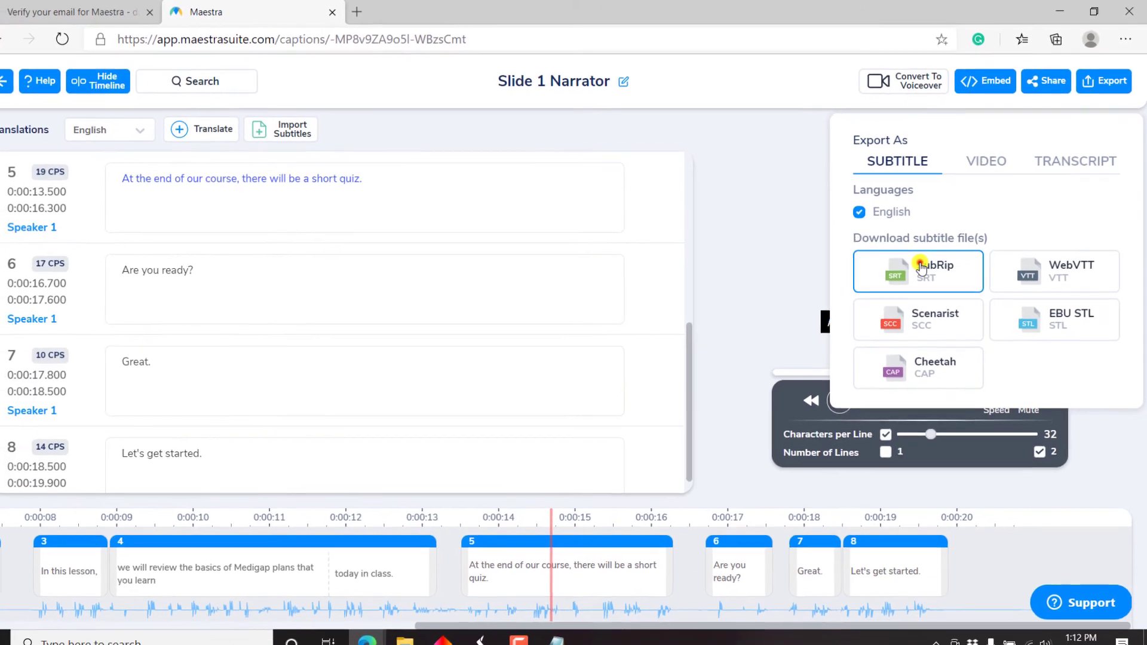
click(923, 267)
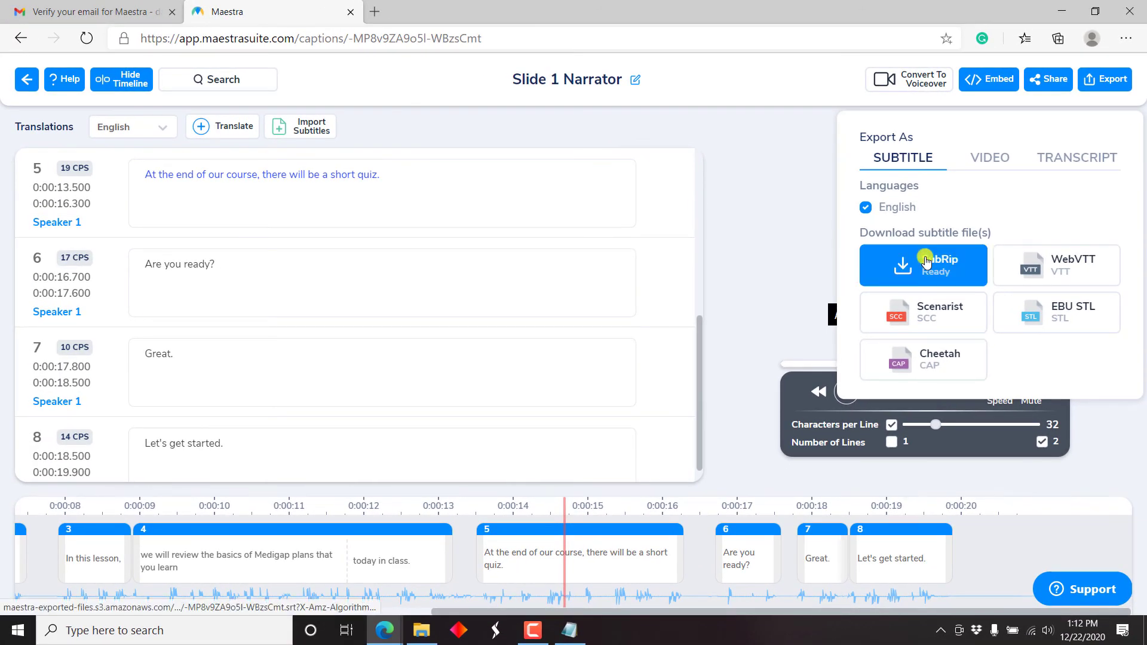
click(953, 272)
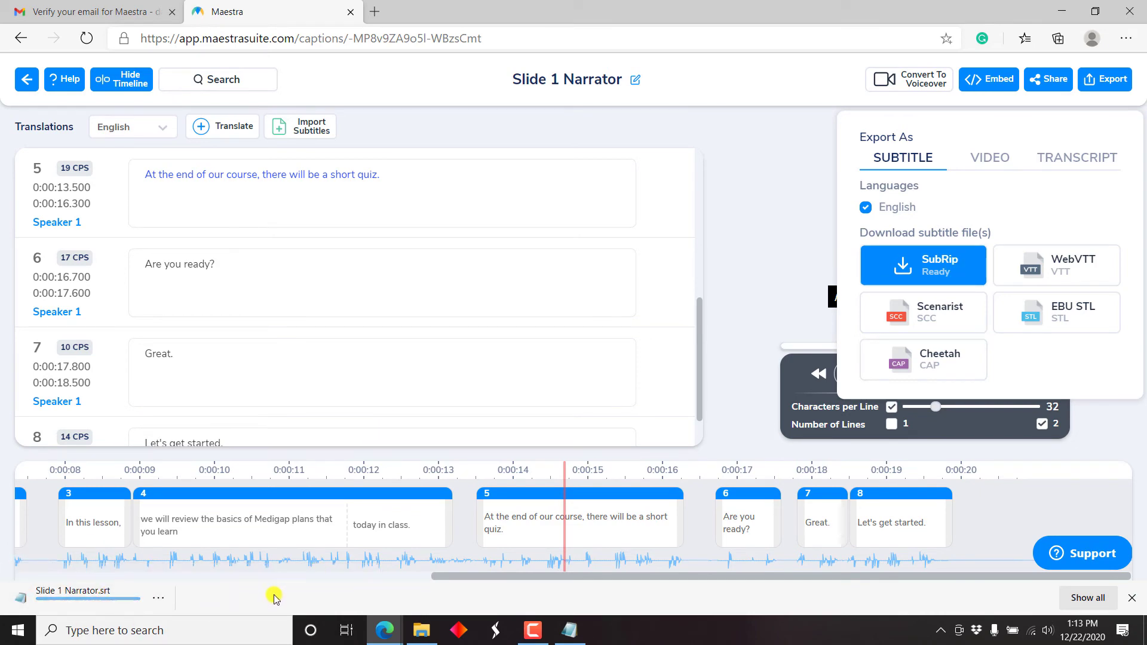
click(69, 594)
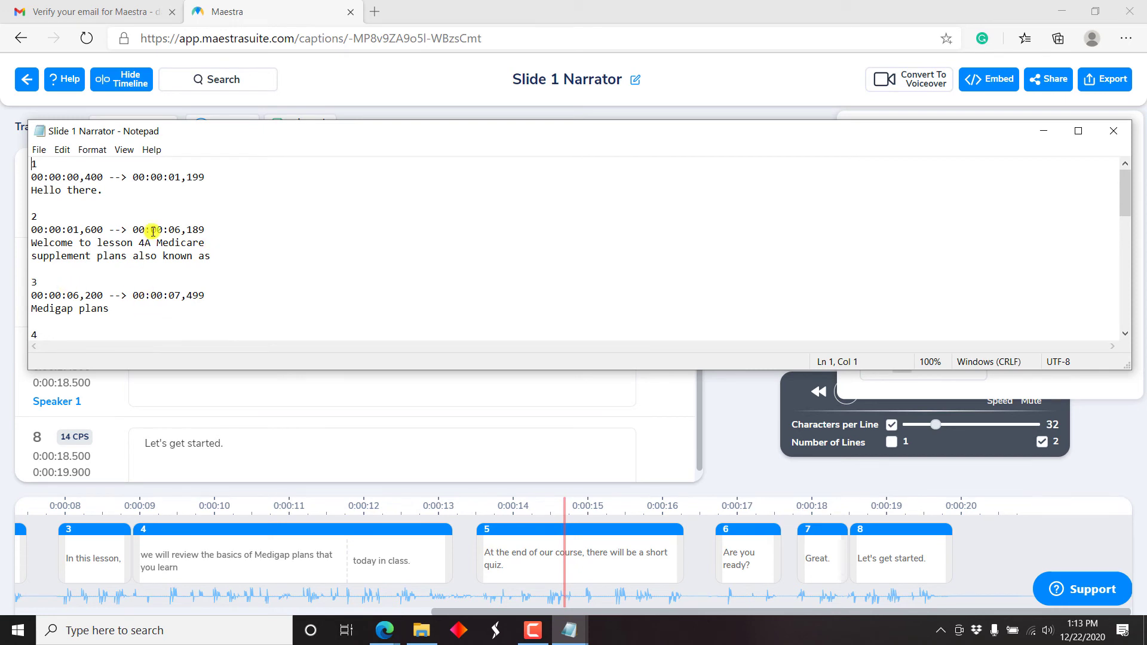
- Close the Export panel and scroll up to caption 2, 'Welcome to lesson 4A'
click(741, 3)
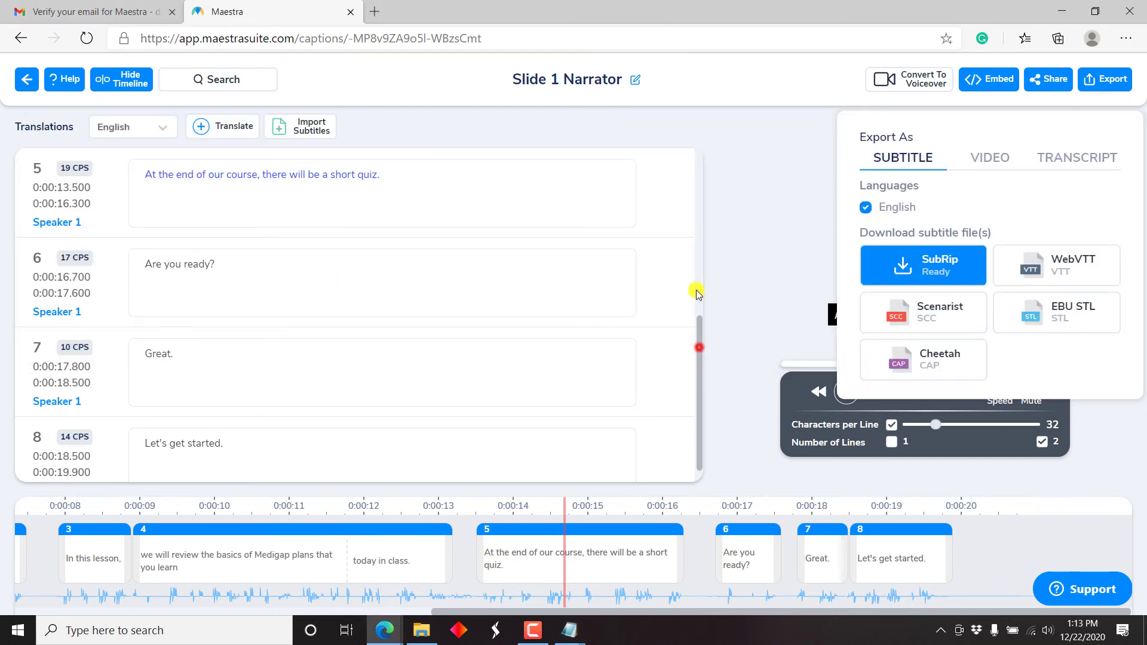
click(700, 264)
scroll(699, 259, up, 5)
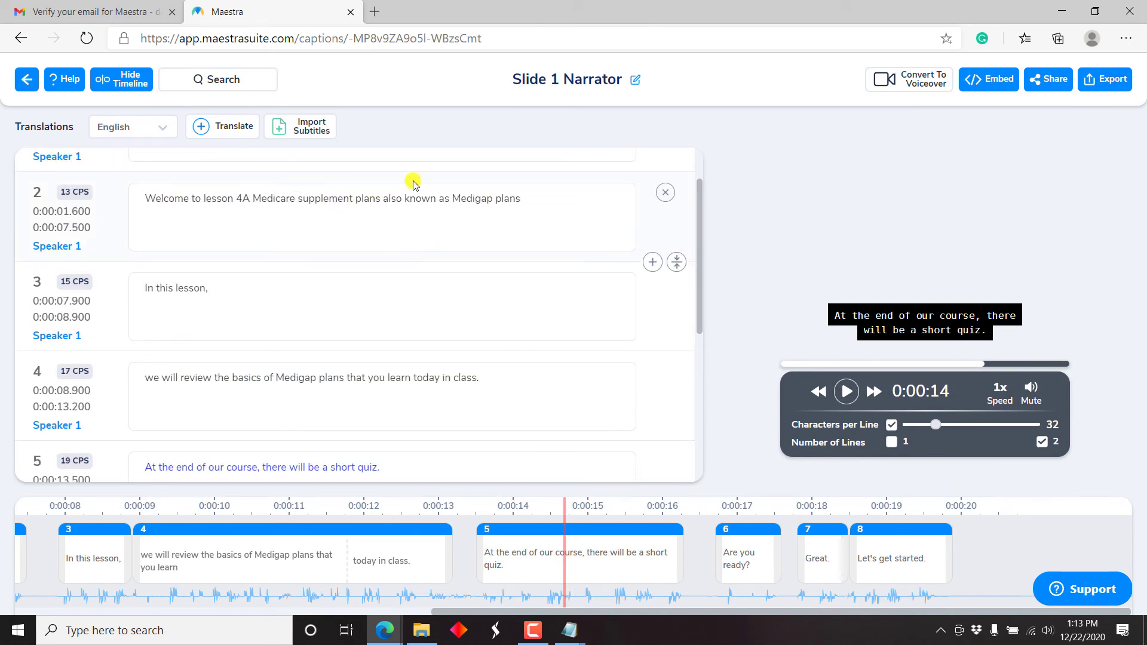
drag(698, 205, 698, 180)
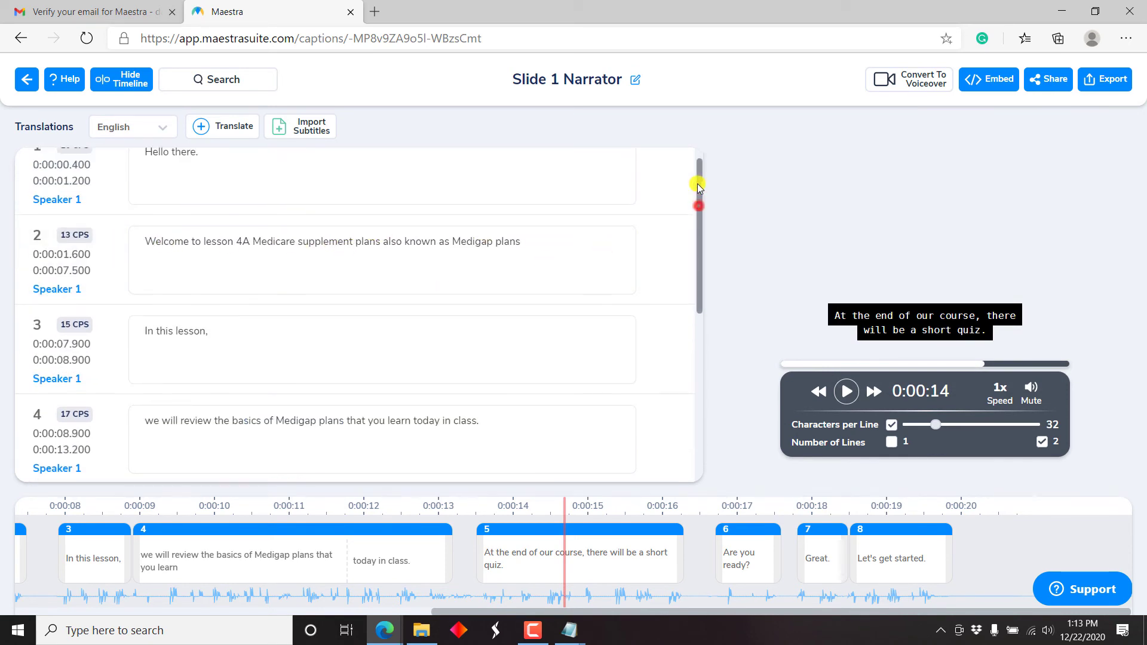
click(375, 264)
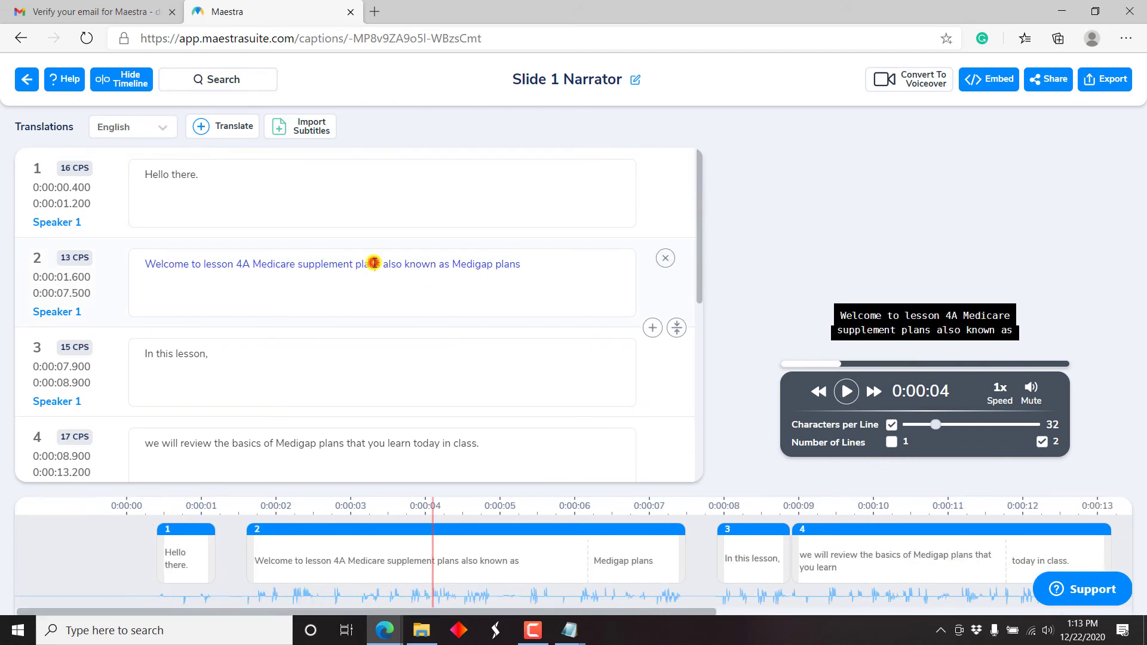
- Convert the English captions to a voiceover and scroll its caption list to the top
click(917, 83)
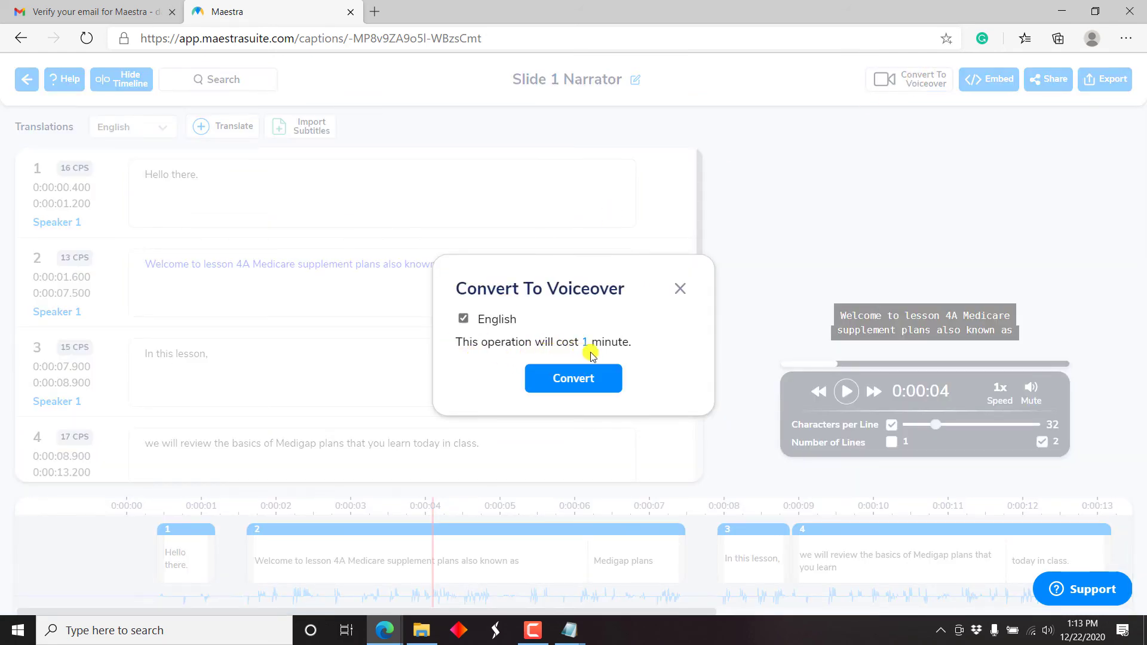
click(605, 379)
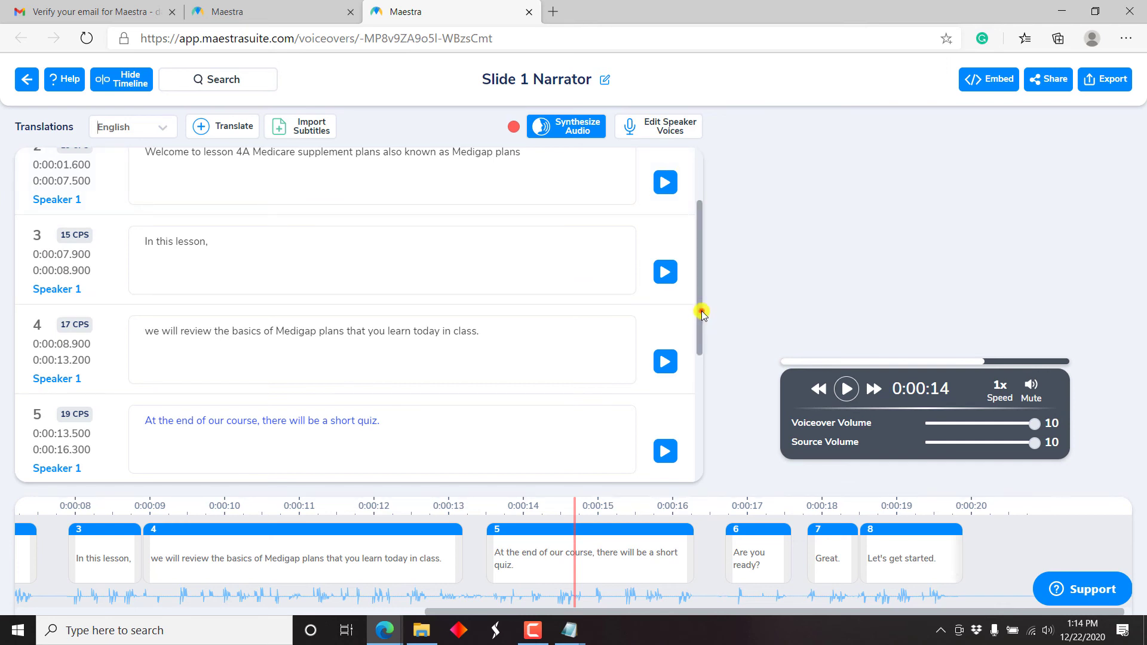
drag(702, 312, 701, 227)
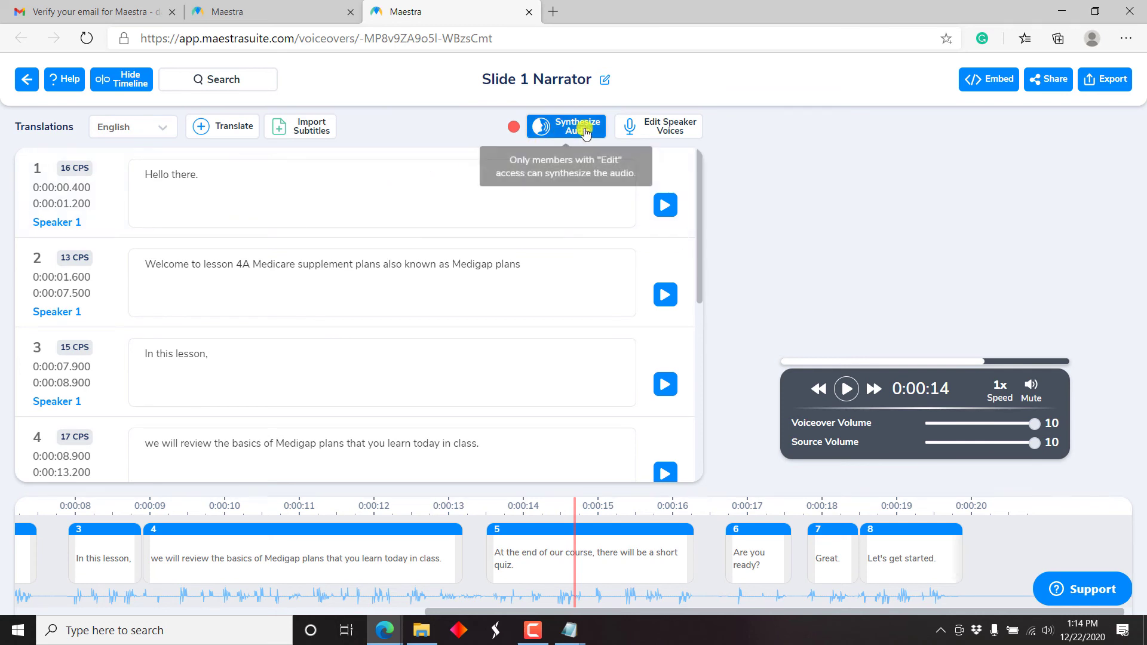
- Try Brian (British) as Speaker 1's voice, then preview Justin (US)
click(664, 123)
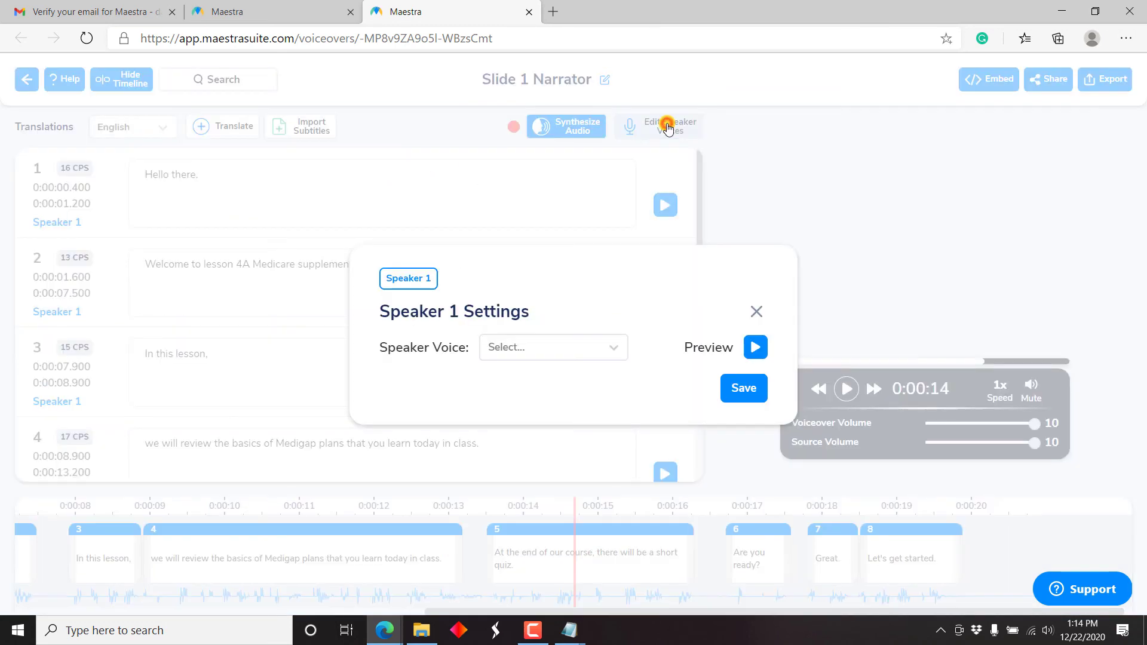
click(599, 349)
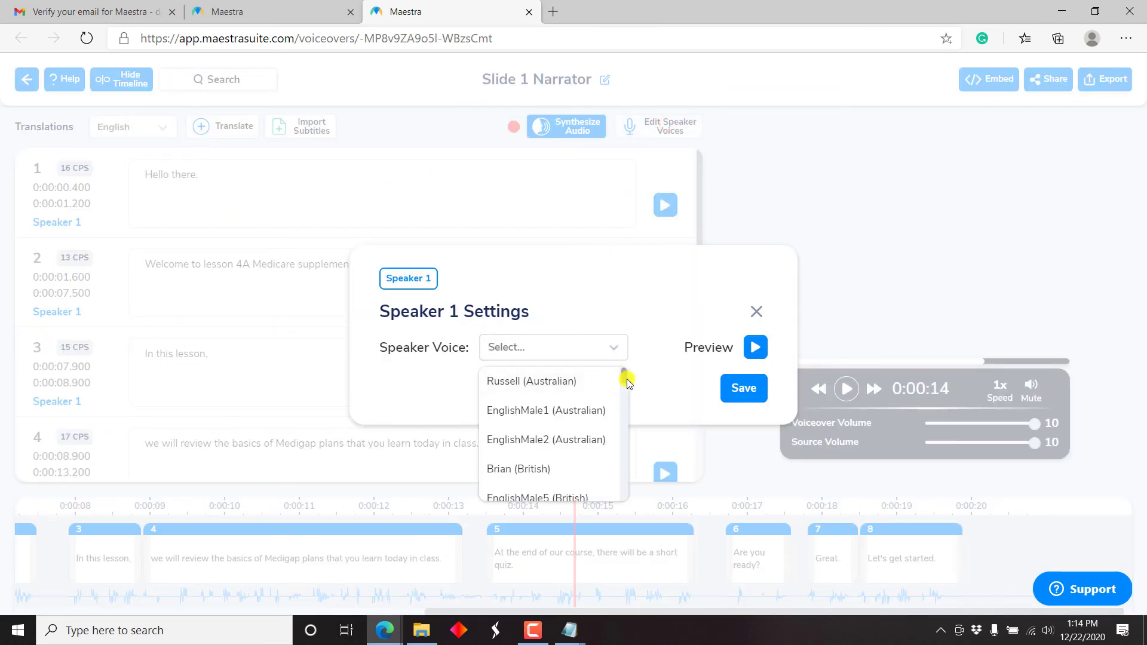
scroll(623, 379, down, 1)
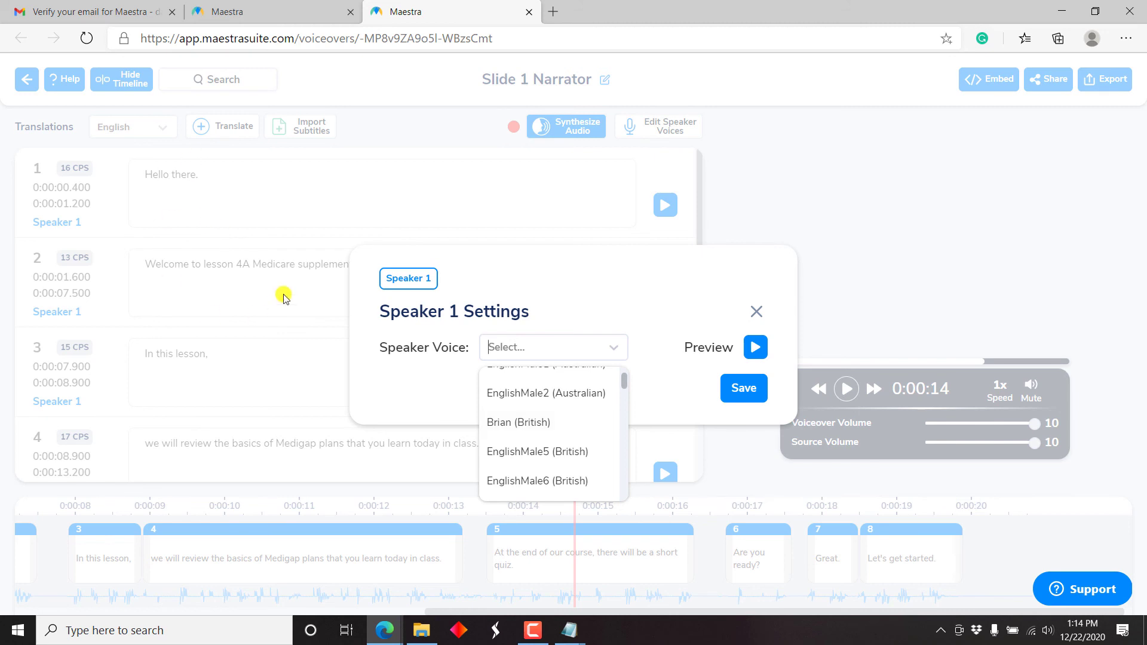
click(515, 422)
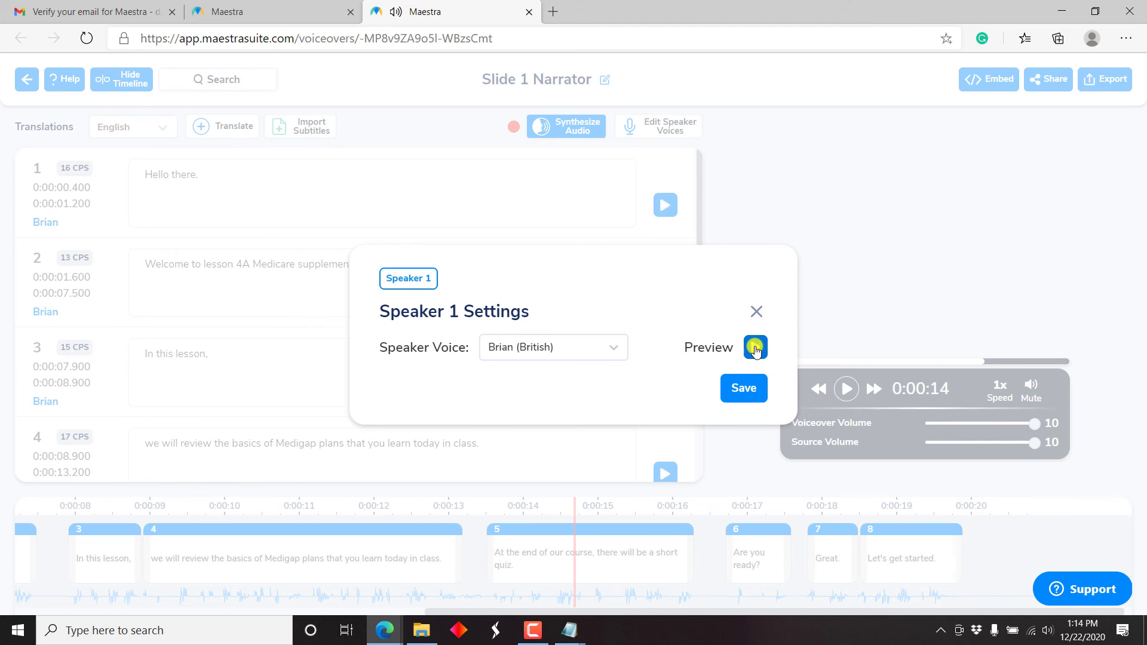
click(607, 347)
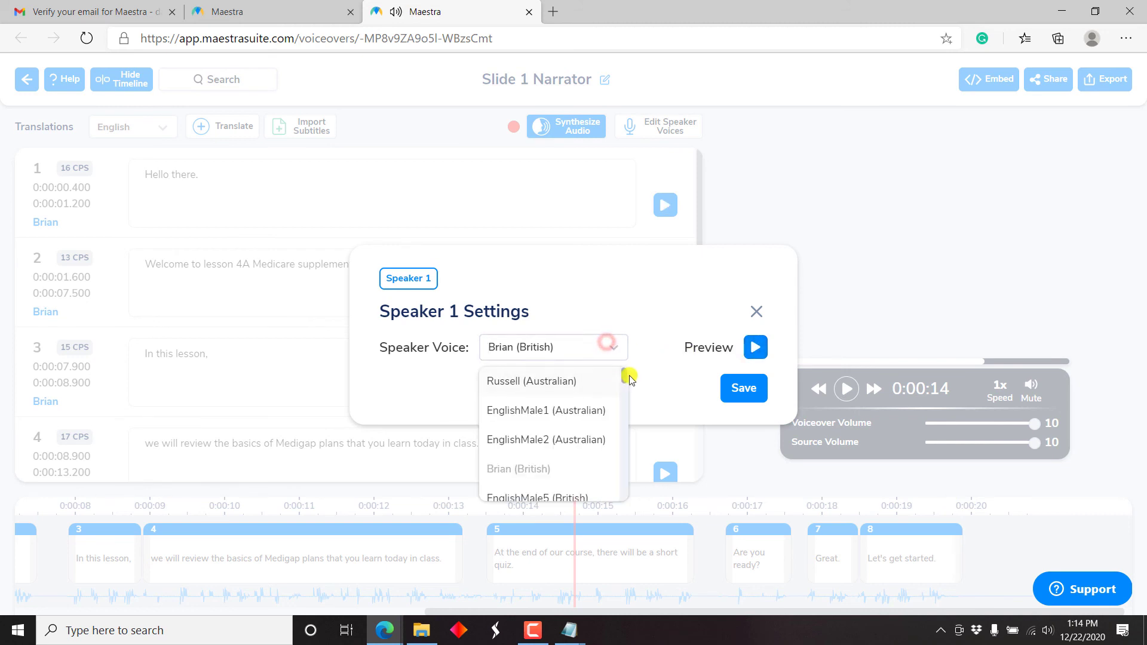
scroll(624, 377, down, 3)
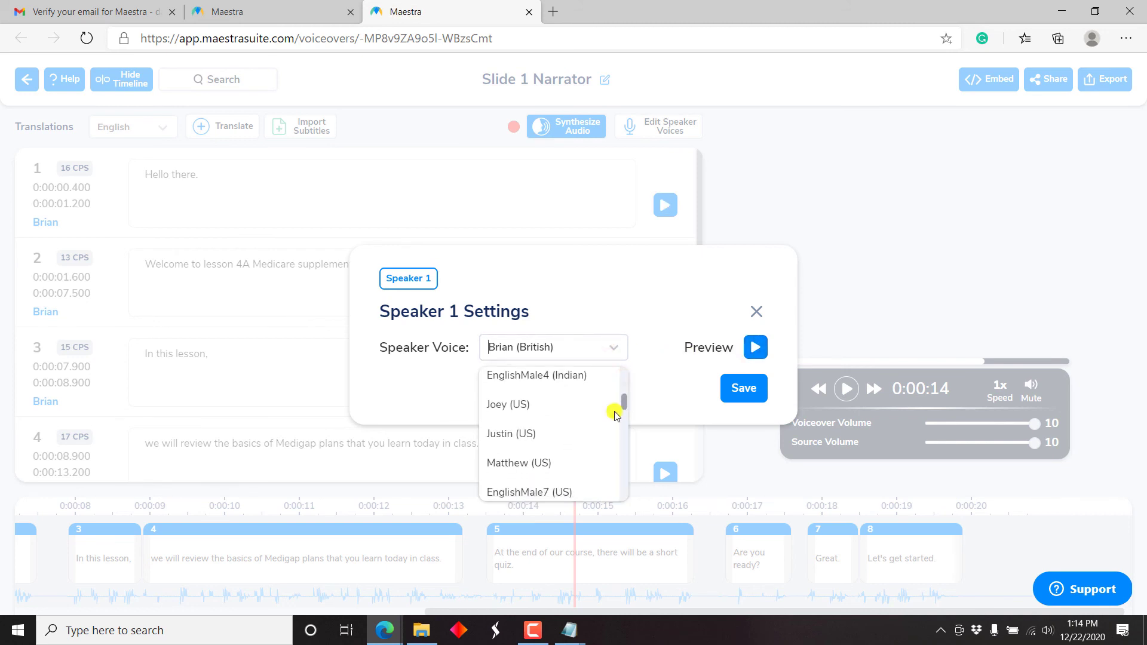
click(509, 440)
click(752, 350)
- Preview Emma (British) and Joanna (US), then save Joanna (US) for Speaker 1
click(616, 346)
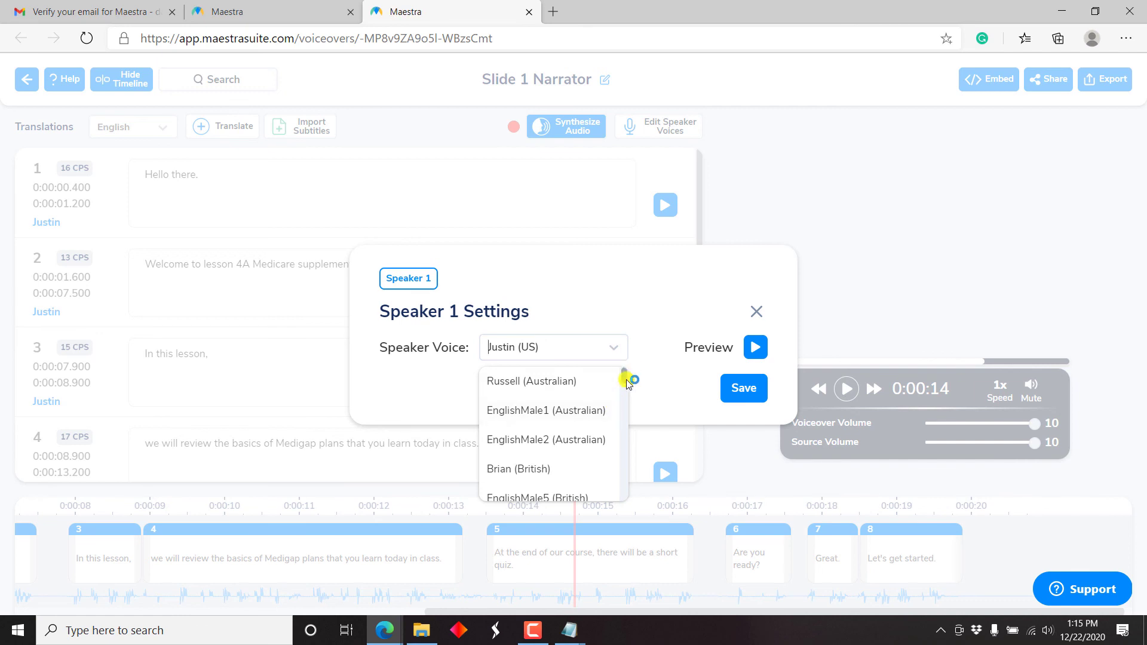
drag(626, 379, 626, 401)
click(520, 429)
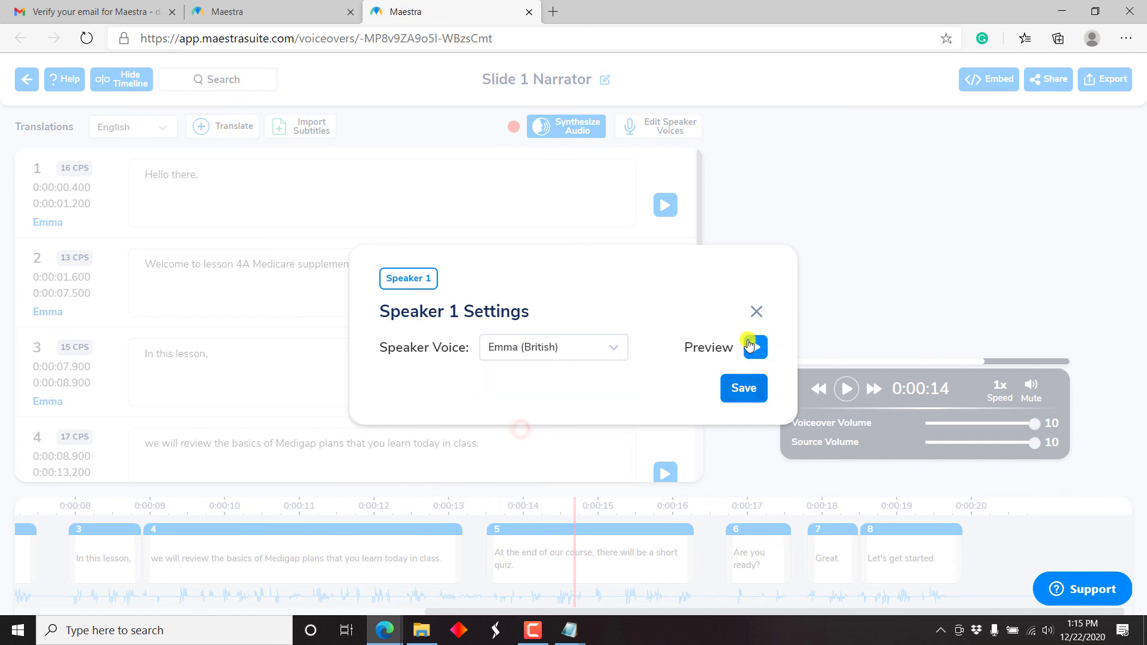
click(754, 343)
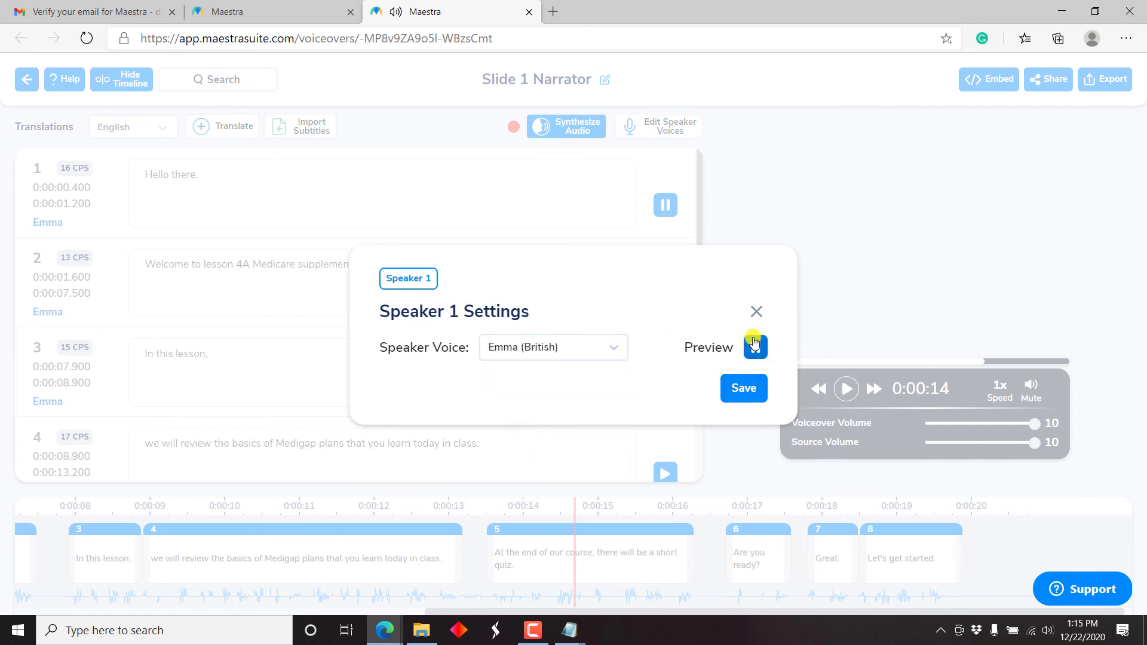
click(604, 352)
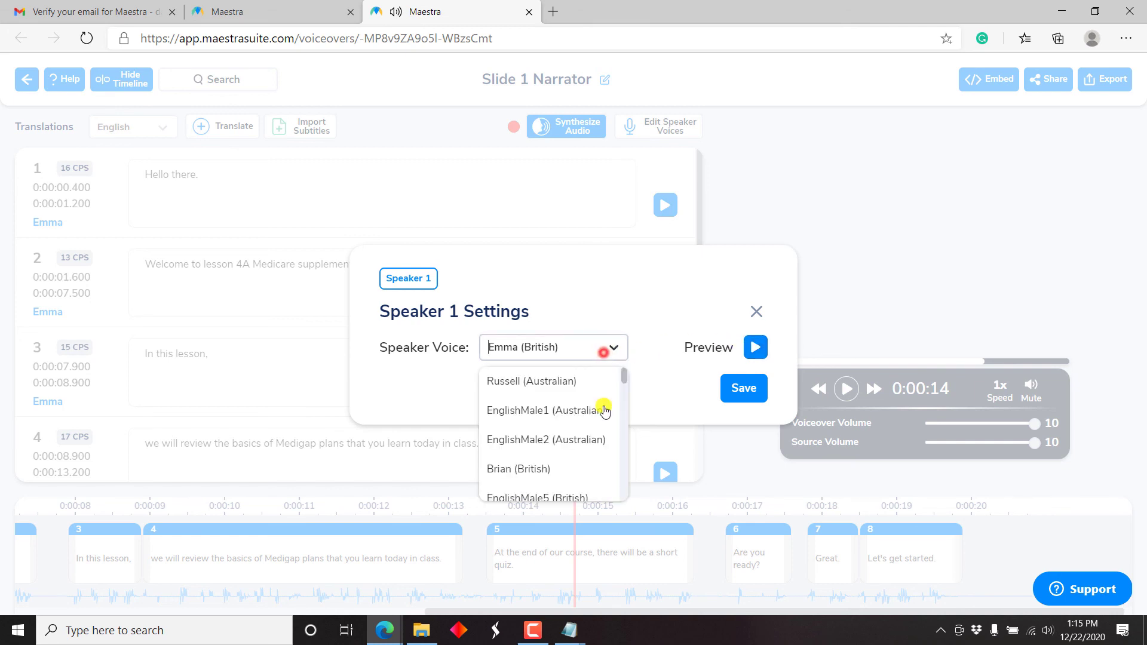
drag(623, 377, 621, 469)
click(514, 442)
click(753, 353)
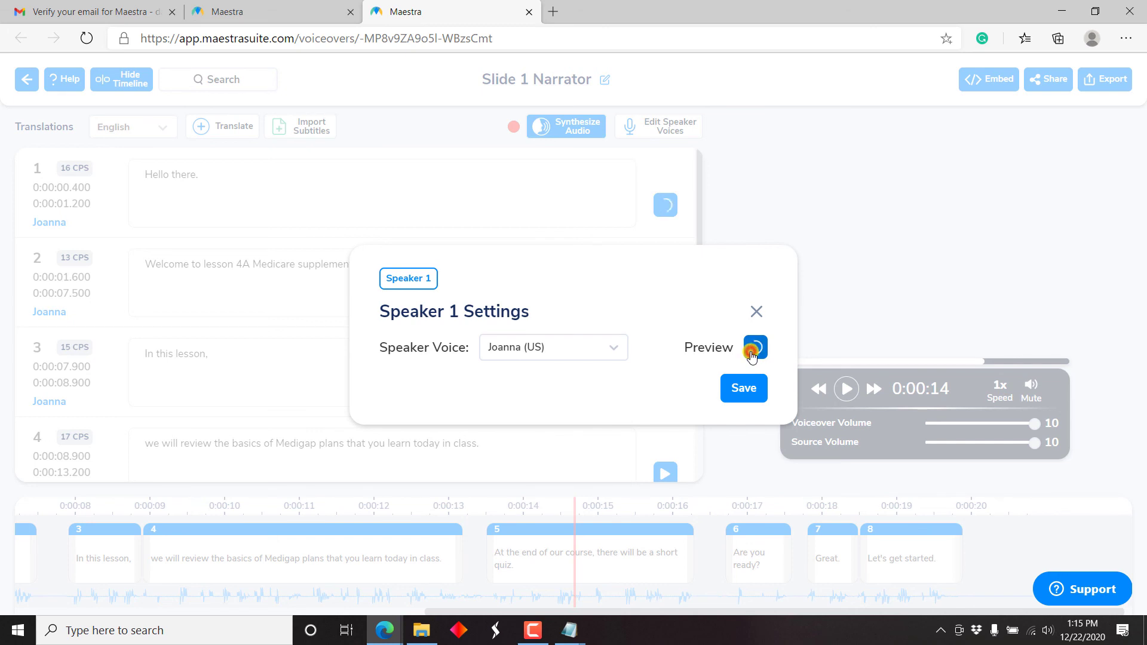
click(740, 390)
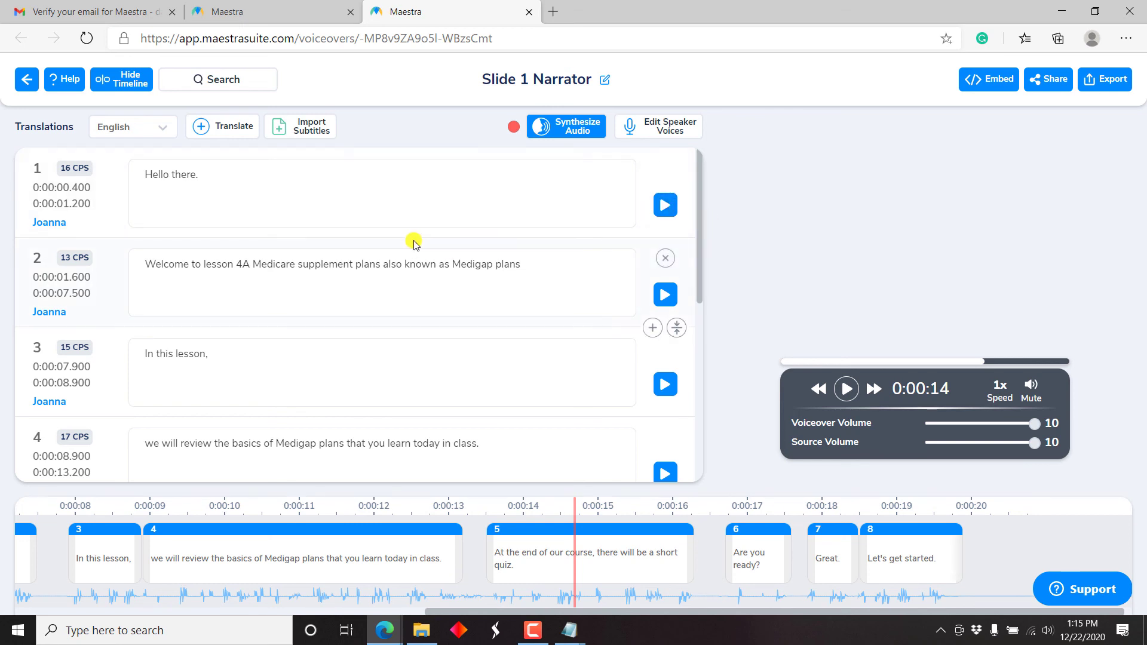
- Synthesize the voiceover audio and rewind playback to 0:00:00
click(563, 127)
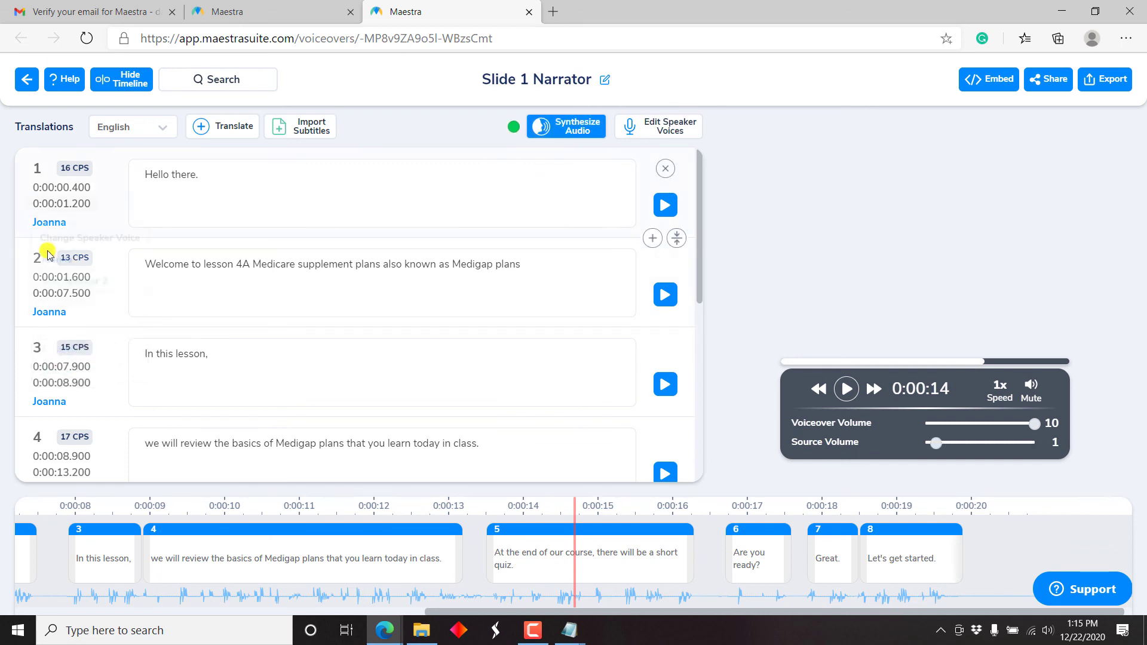
mouse_move(60, 225)
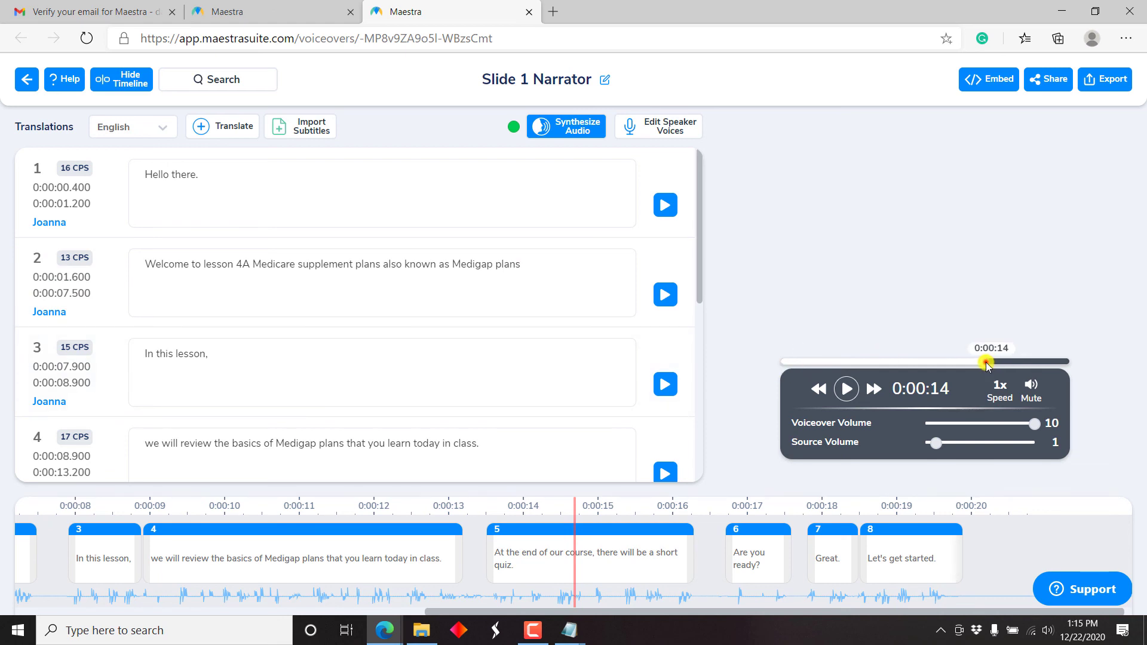
click(776, 361)
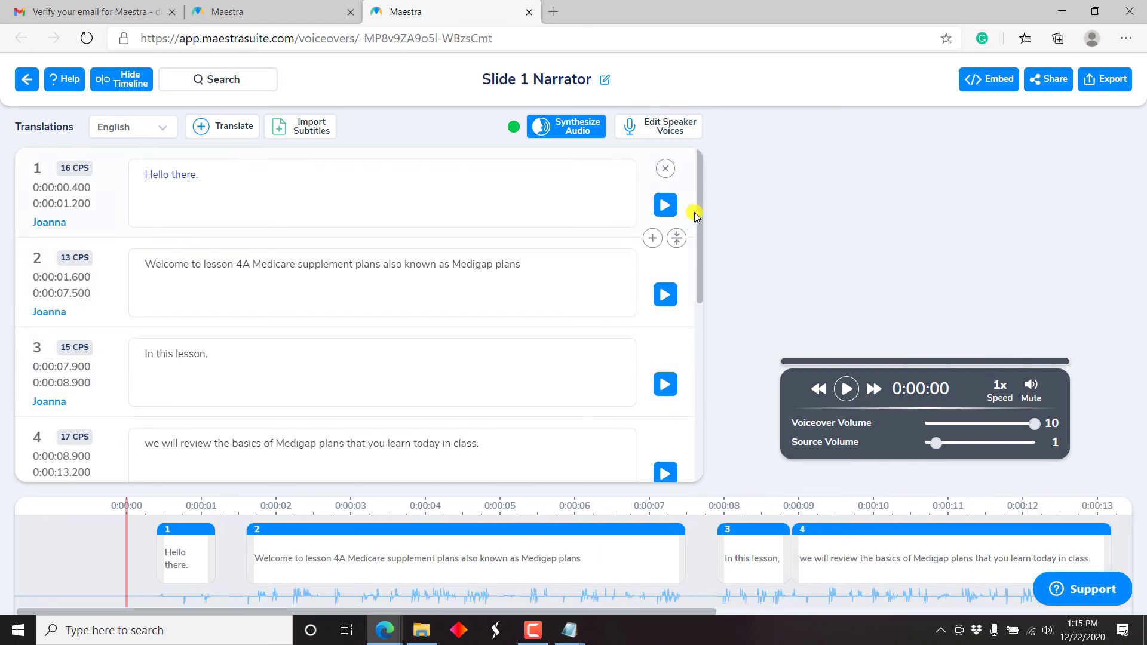
drag(696, 214, 725, 163)
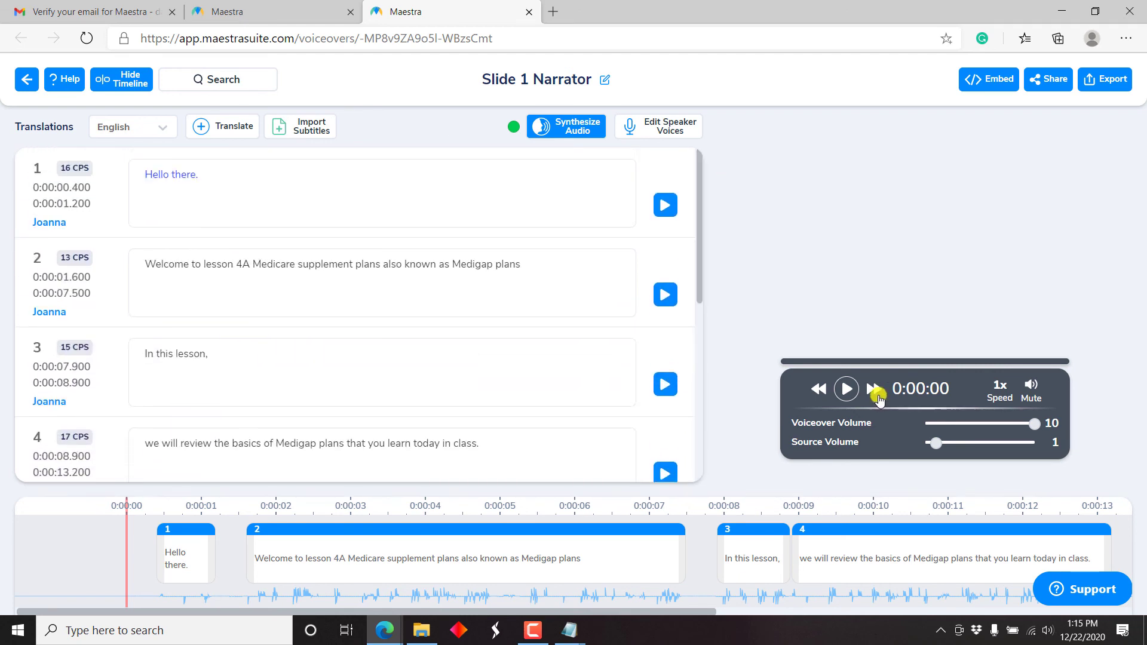
- Play the voiceover, turning Source Volume down to 0 at 0:00:06 before resuming
click(848, 389)
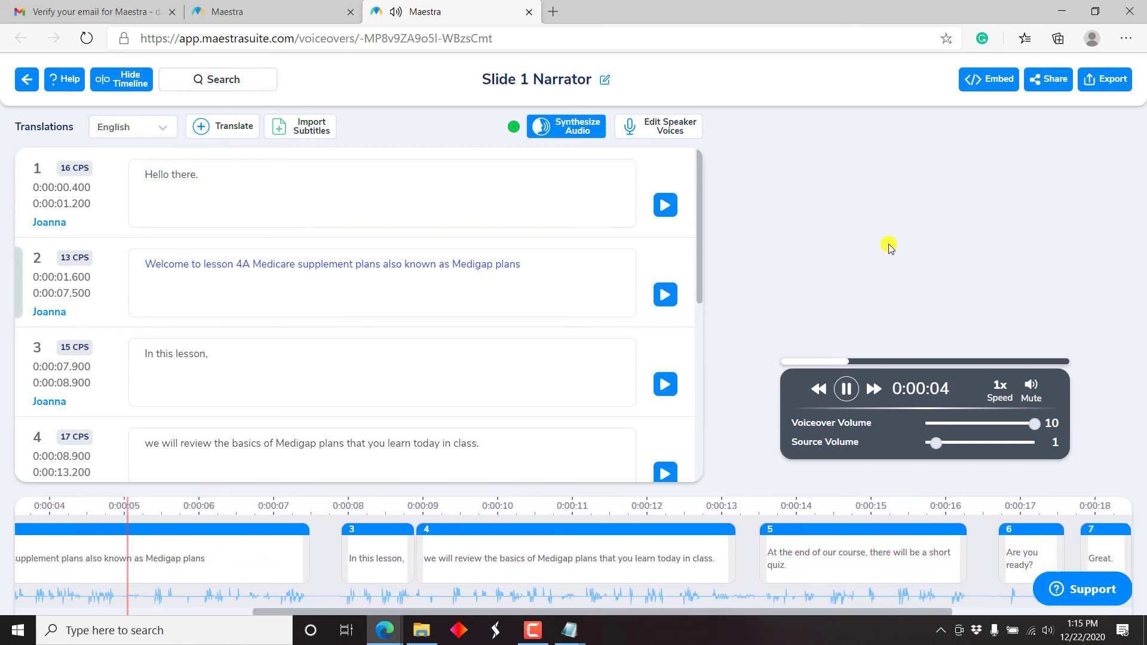
click(846, 389)
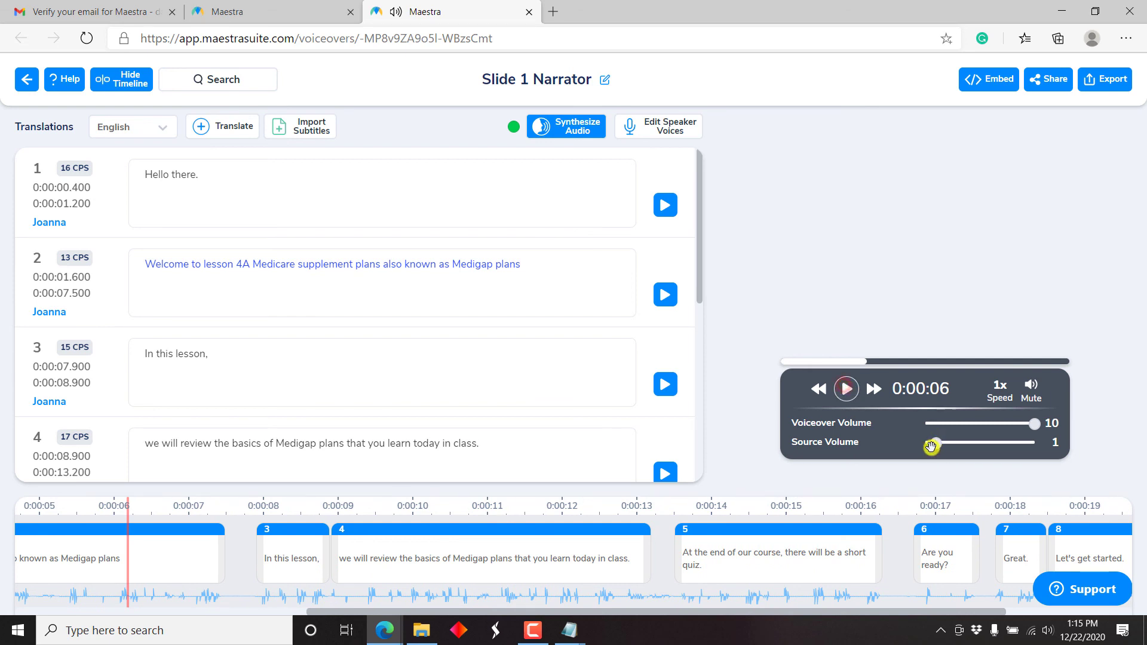
drag(932, 447, 909, 447)
click(848, 388)
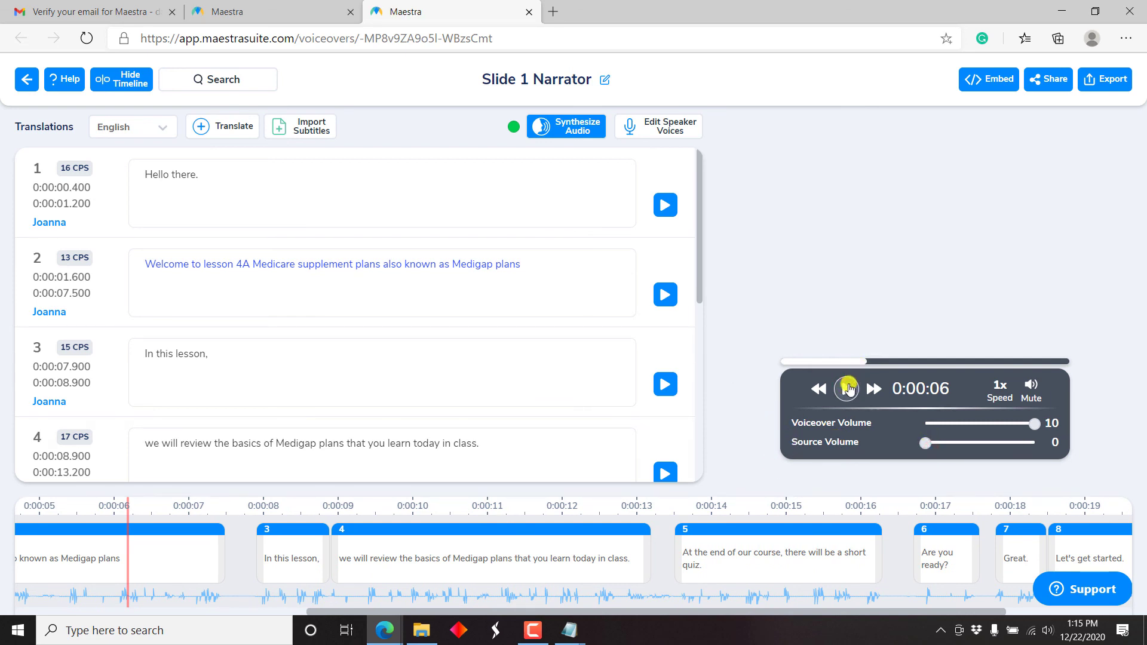